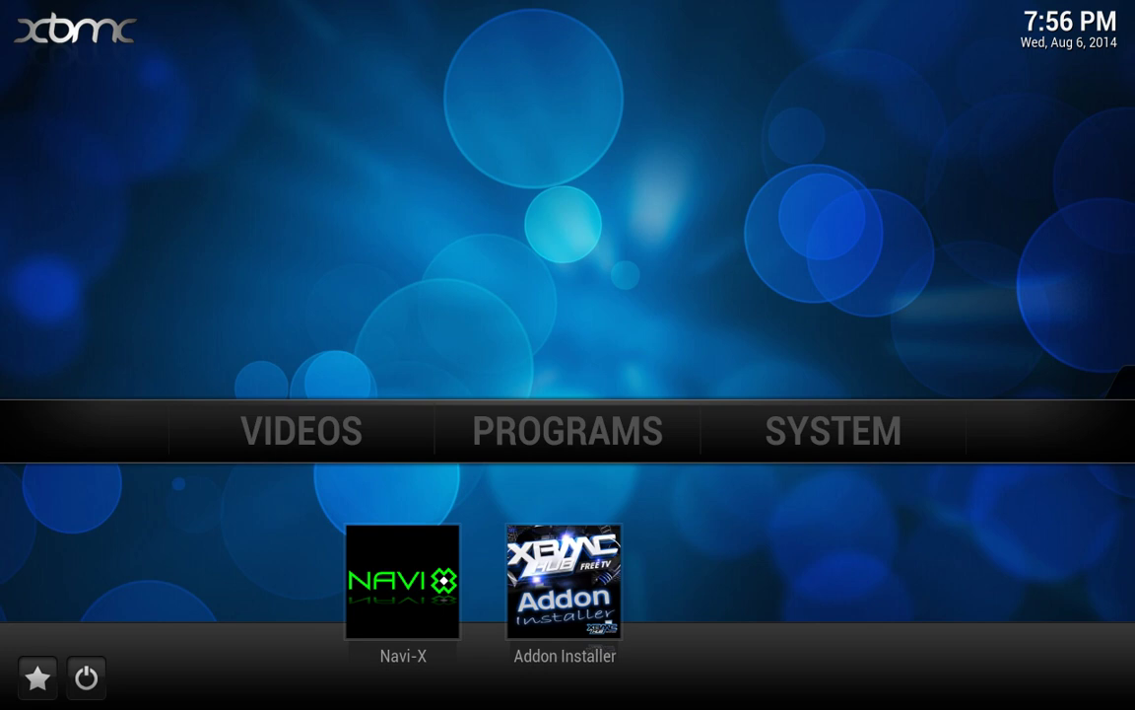
# - Open the system's add-on settings and go to the Get Add-ons list of repositories
pyautogui.press('Right')
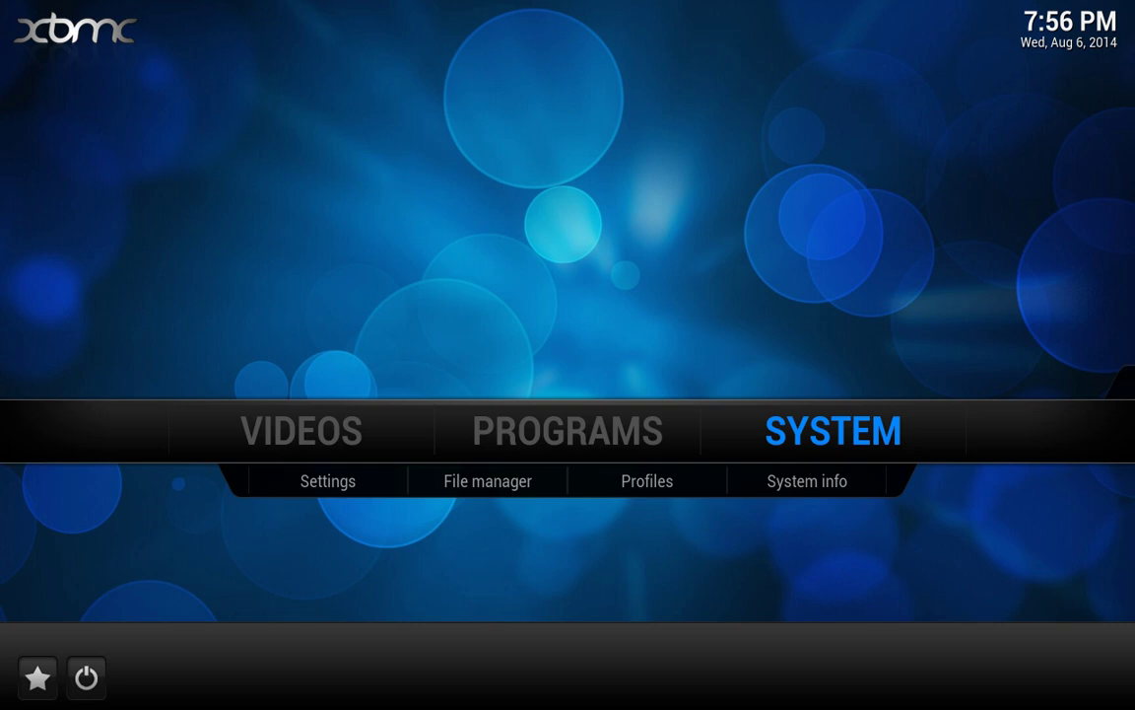
pyautogui.click(322, 483)
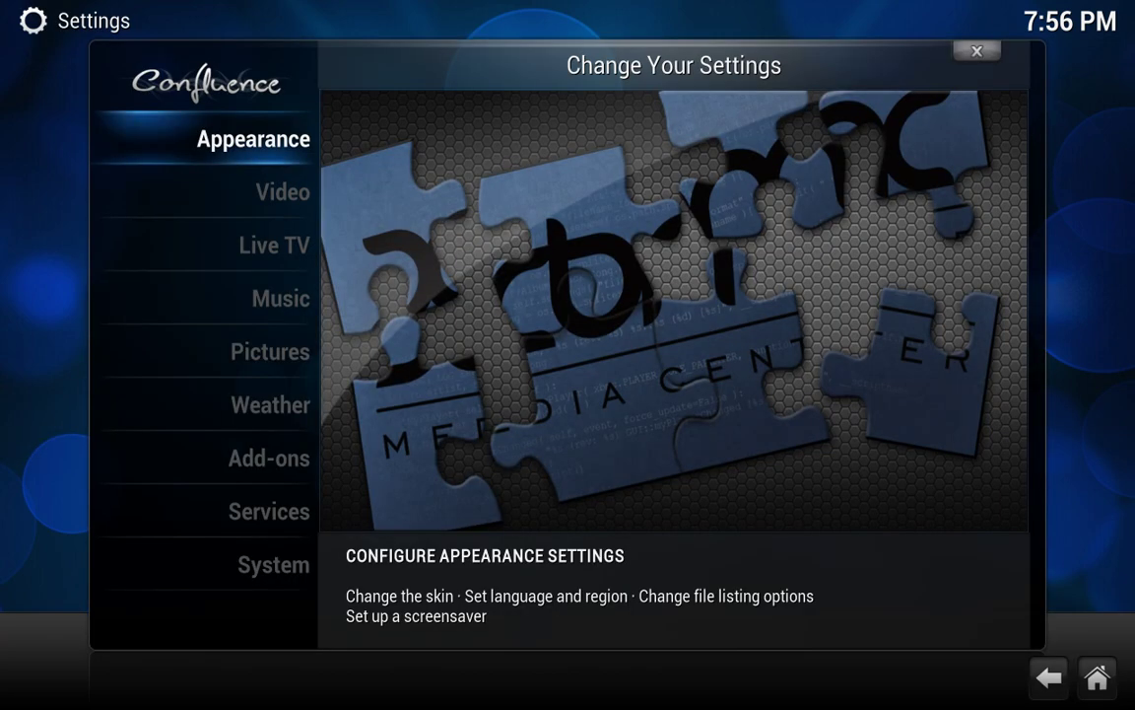
pyautogui.click(254, 460)
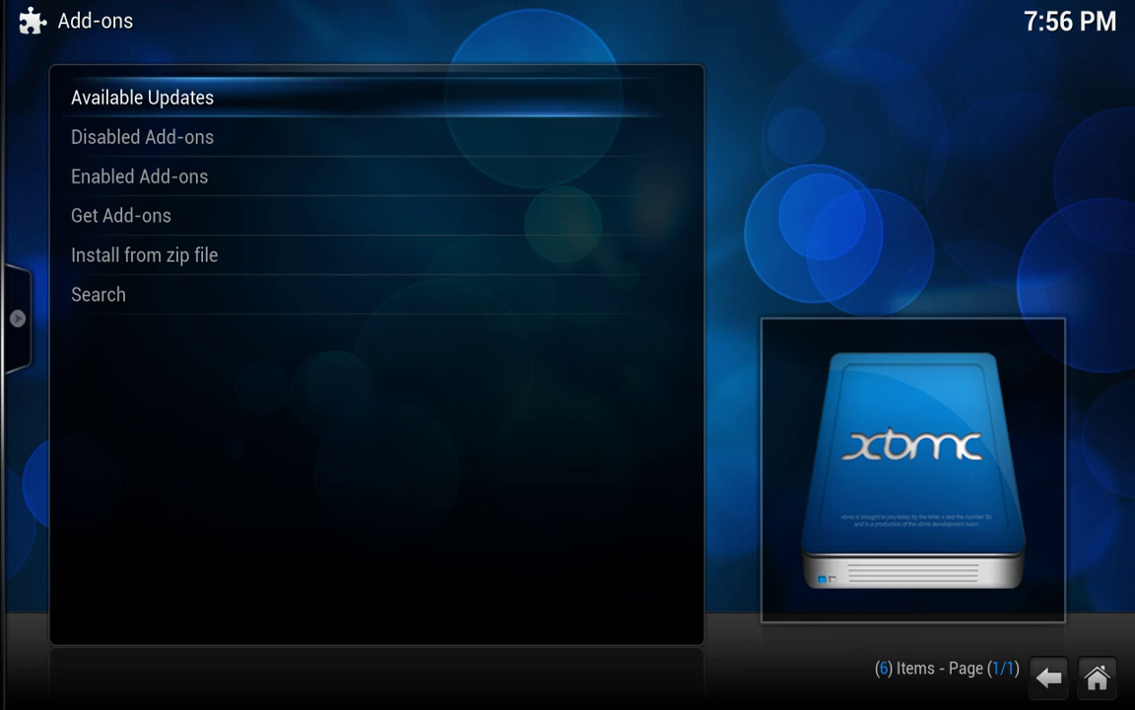
pyautogui.press('g')
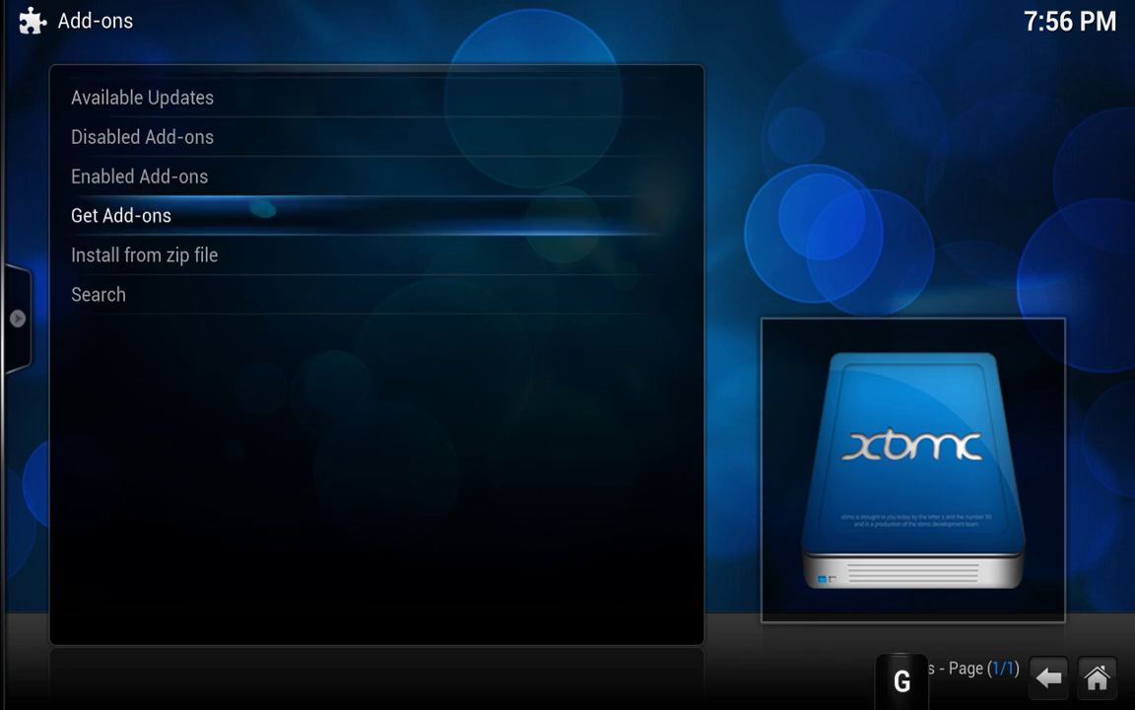
pyautogui.click(286, 213)
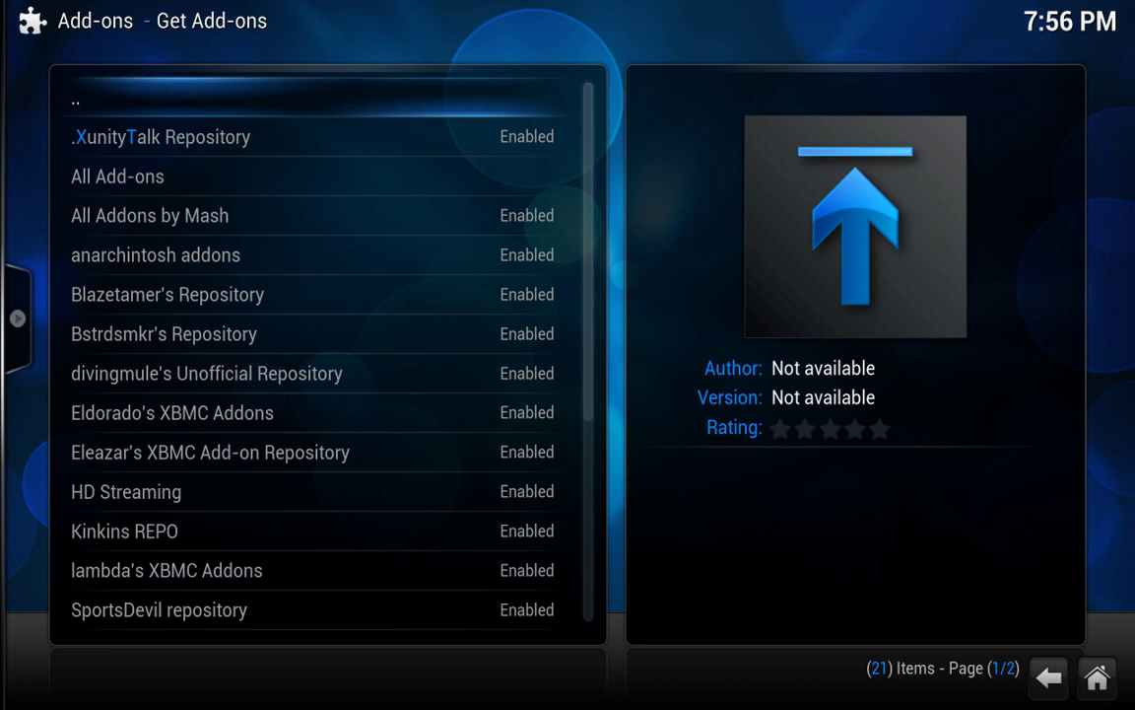
# - Find the XBMC.org Add-ons repository and open its Program Add-ons category
pyautogui.moveTo(302, 587); pyautogui.dragTo(349, 446)
pyautogui.press('Up')
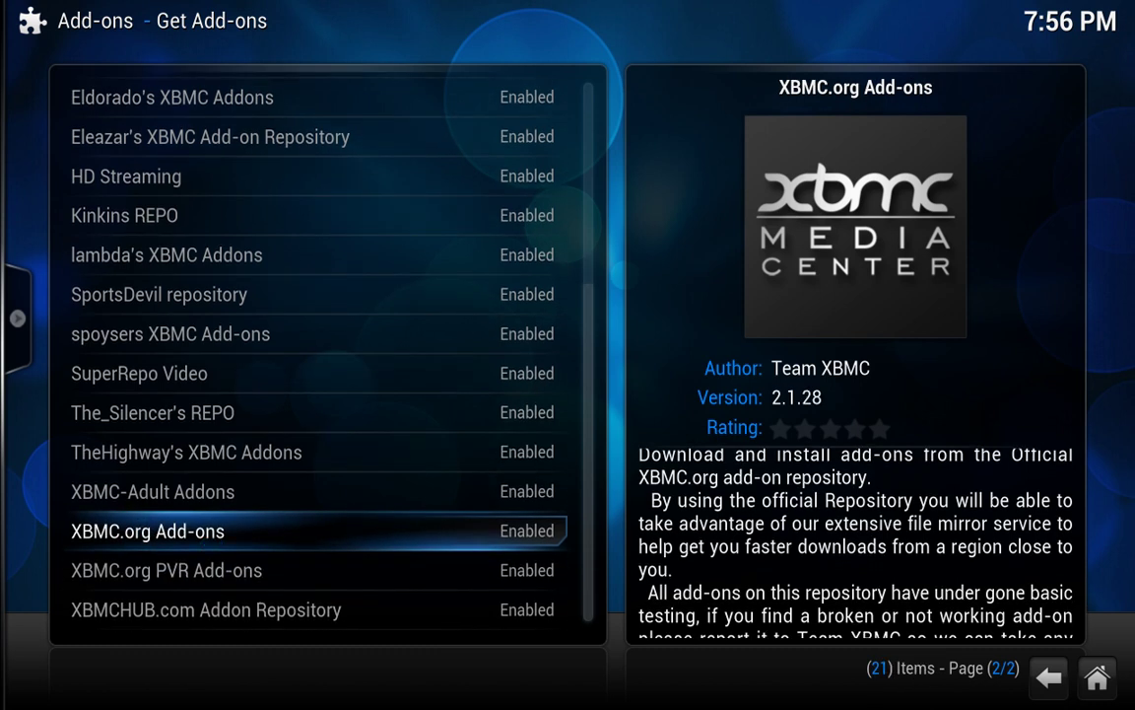
pyautogui.press('Return')
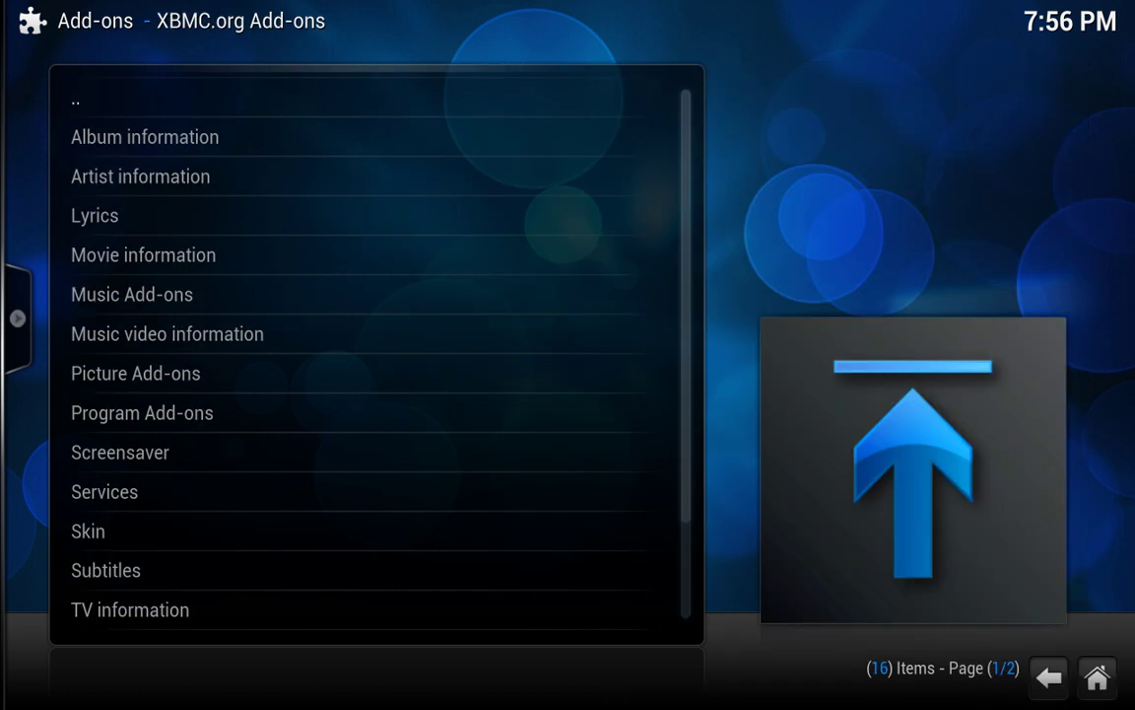
pyautogui.click(234, 423)
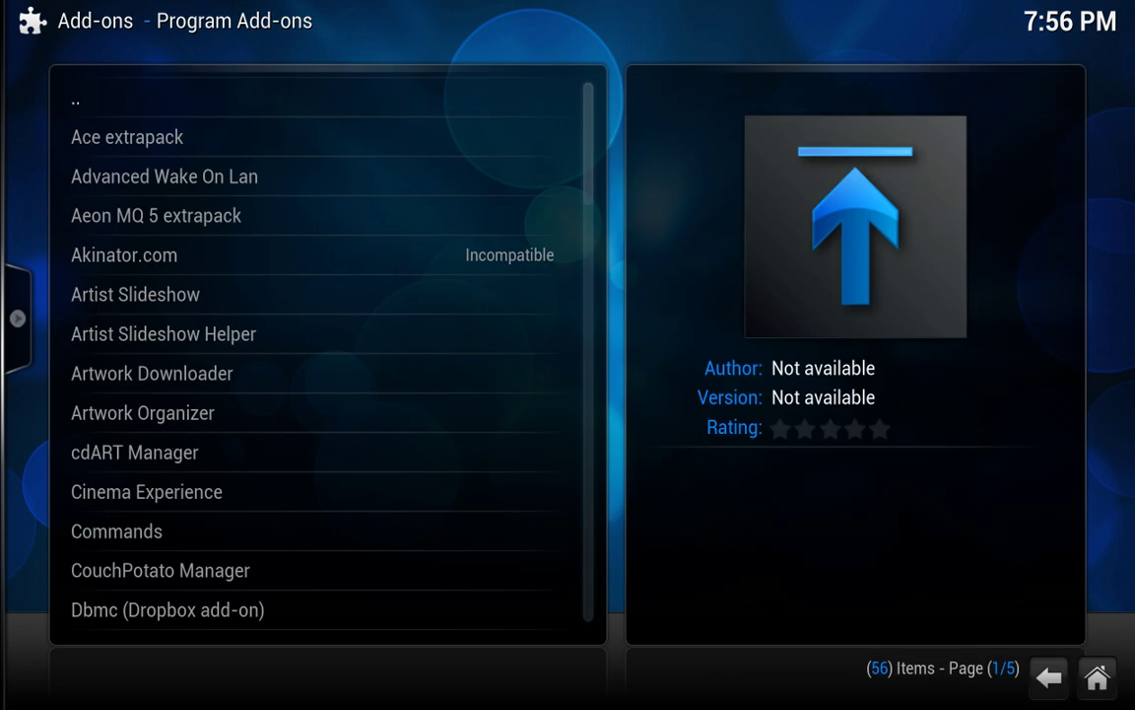
# - Find XBMC Backup among the program add-ons, view its add-on information, and close it
pyautogui.moveTo(298, 558); pyautogui.dragTo(408, 136)
pyautogui.moveTo(354, 569); pyautogui.dragTo(364, 473)
pyautogui.scroll(-5, 360, 522)
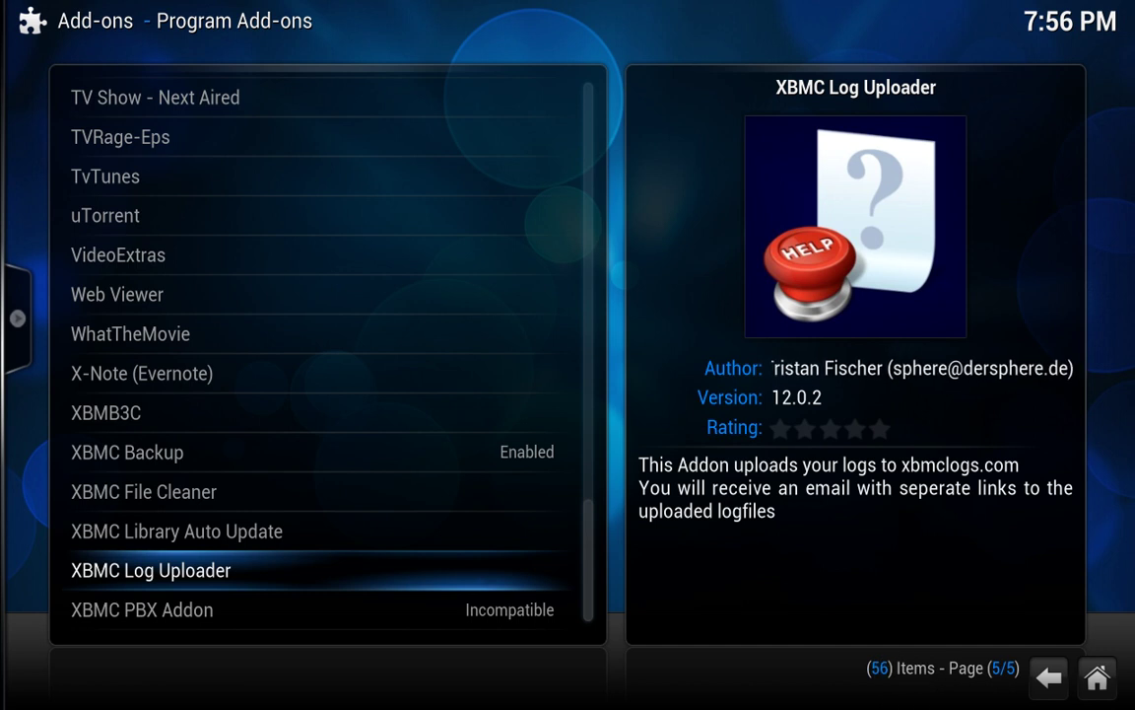
pyautogui.scroll(1, 163, 452)
pyautogui.moveTo(214, 461); pyautogui.dragTo(267, 401)
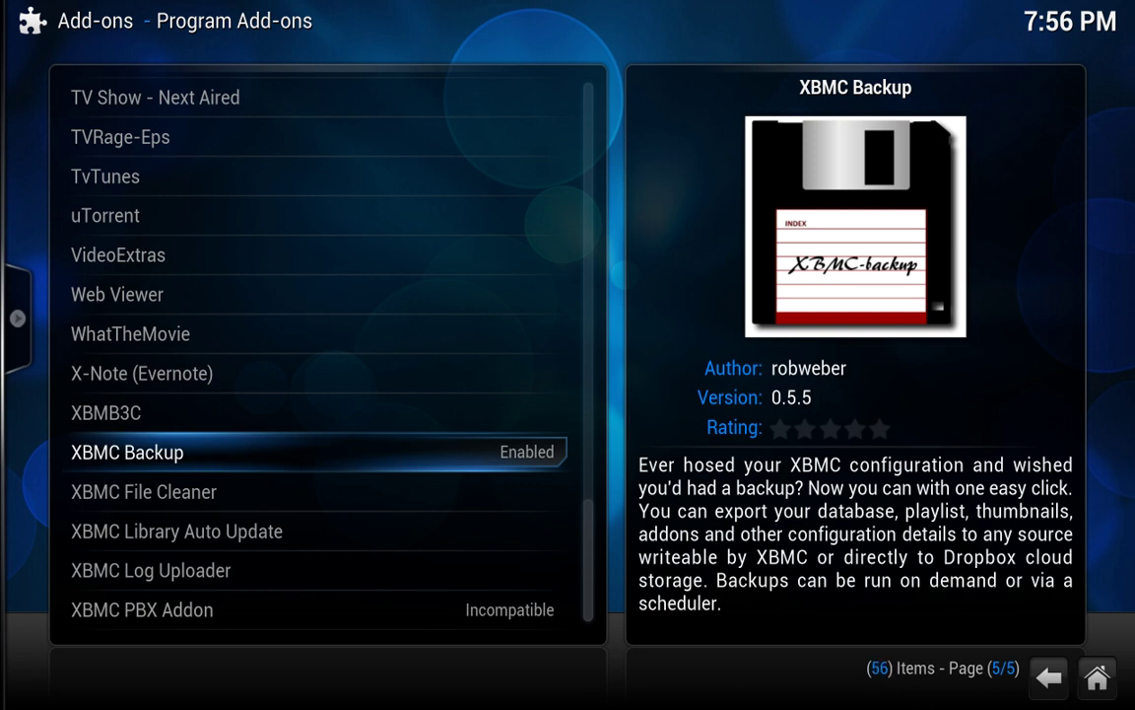
pyautogui.click(285, 451)
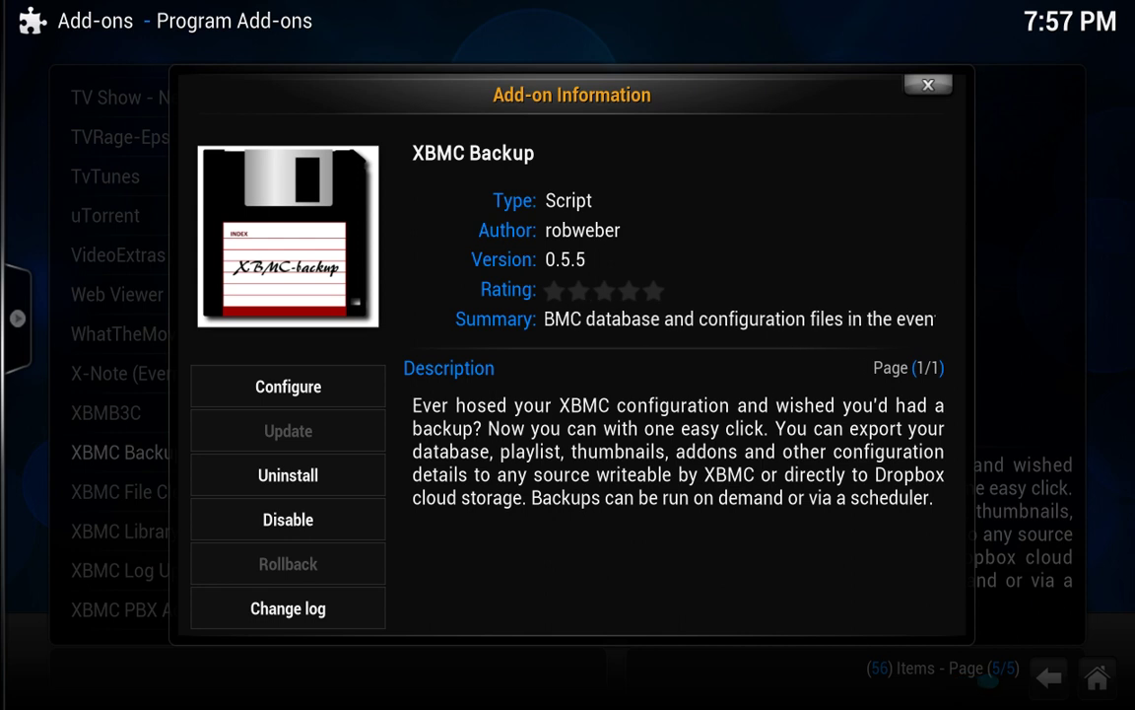
pyautogui.press('Escape')
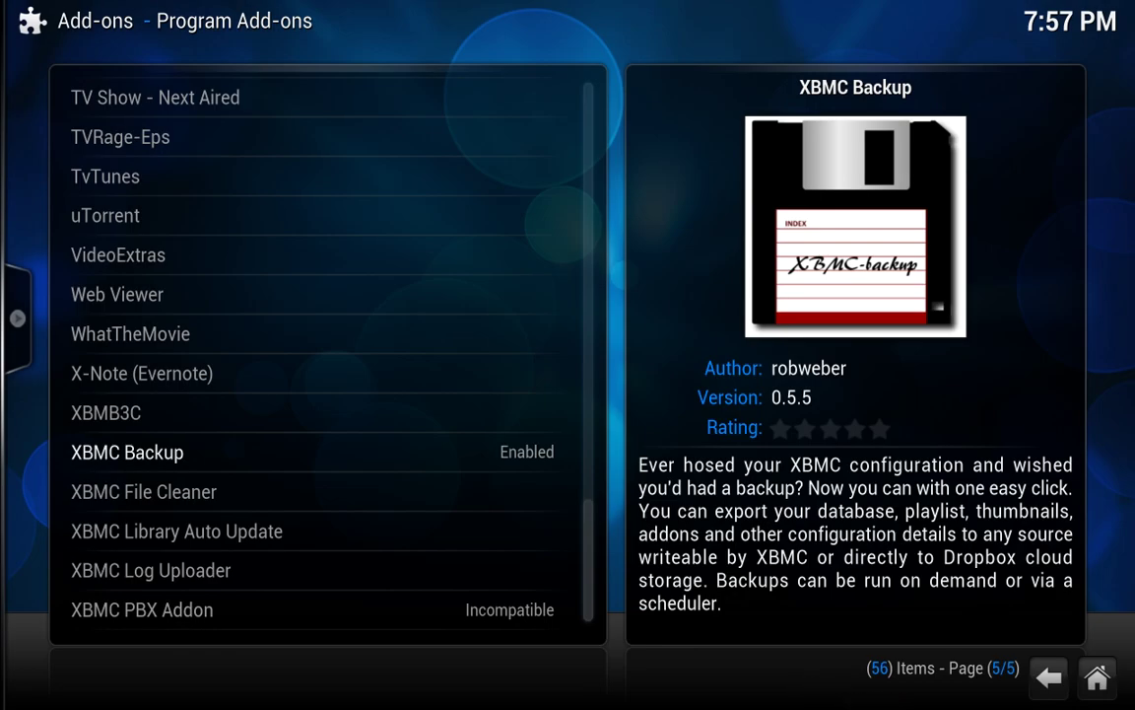
# - Return to the home screen and open the installed Program Add-ons under Programs
pyautogui.press('BackSpace')
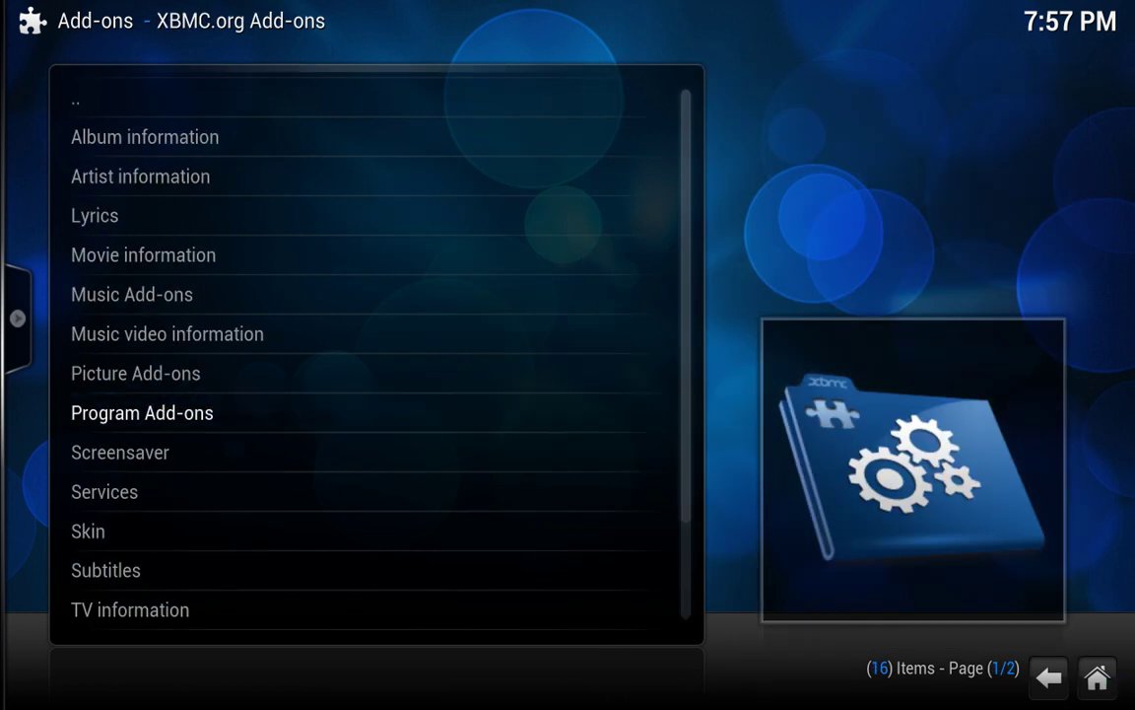
pyautogui.press('Escape')
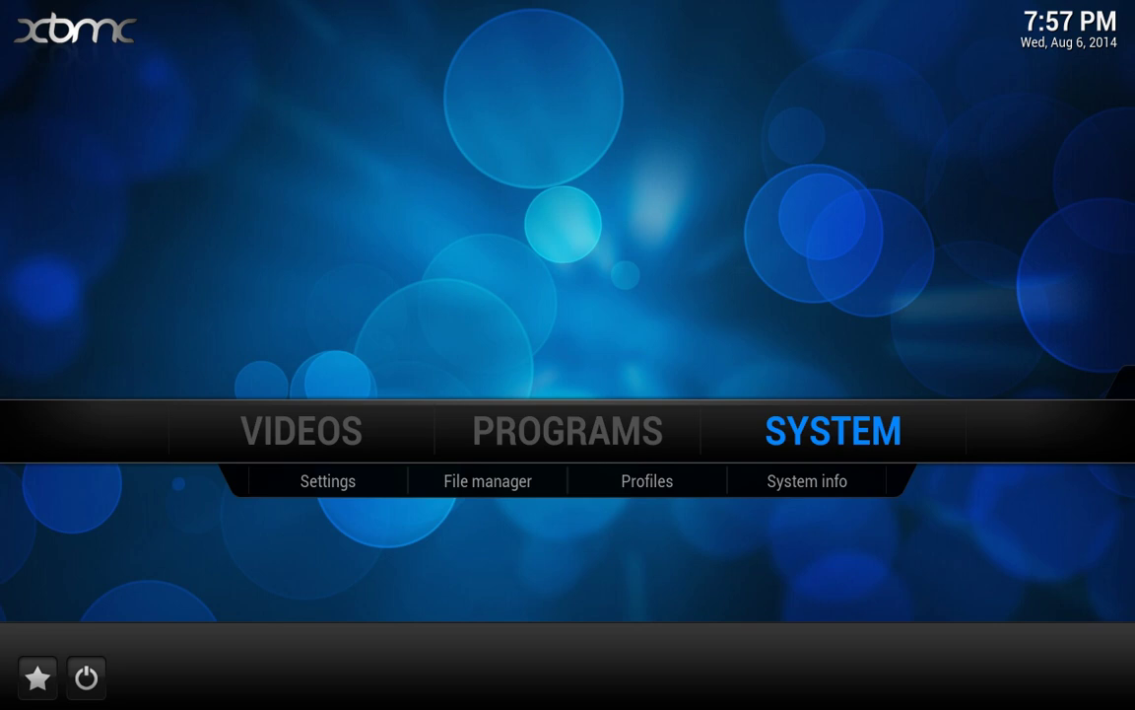
pyautogui.press('Left')
pyautogui.press('Return')
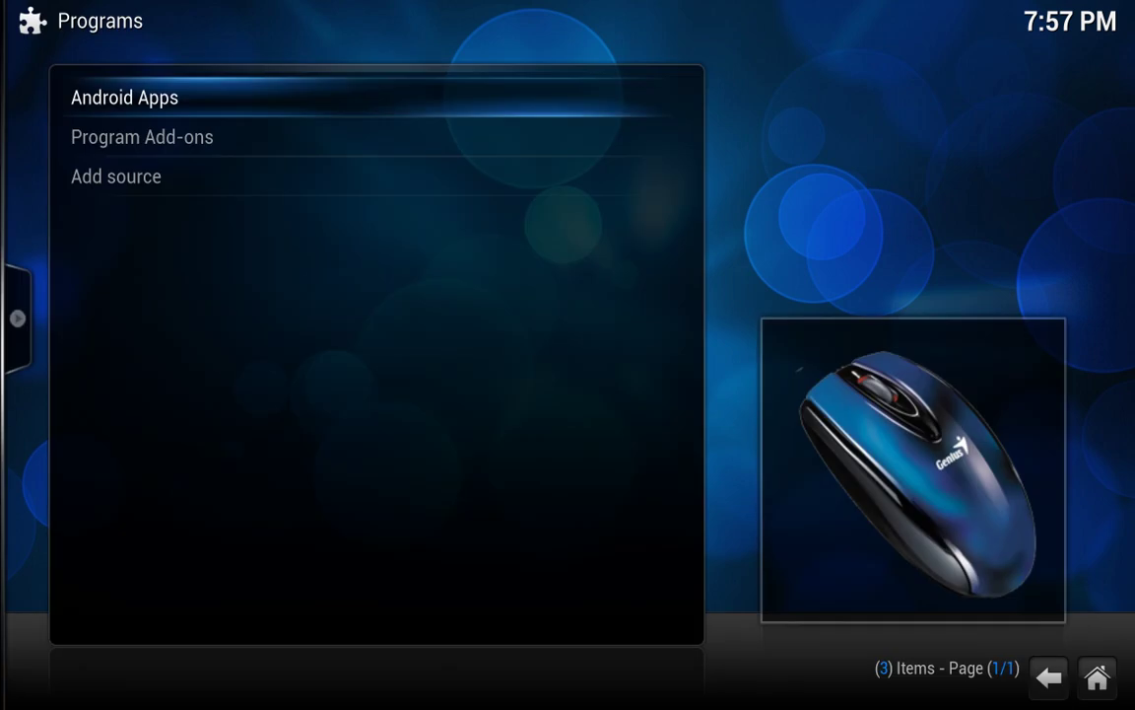
pyautogui.click(234, 134)
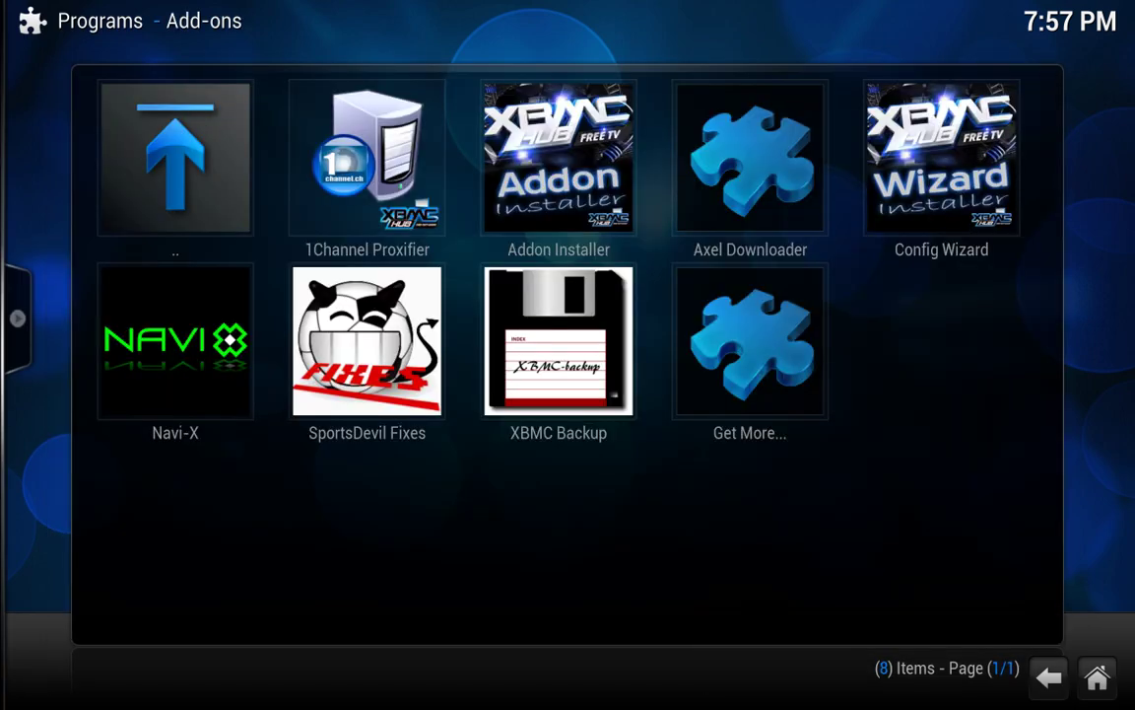
# - Launch the XBMC Backup add-on in Backup mode and proceed to its settings
pyautogui.moveTo(515, 505)
pyautogui.mouseDown()
pyautogui.moveTo(522, 477)
pyautogui.moveTo(632, 400)
pyautogui.moveTo(468, 439)
pyautogui.moveTo(537, 483)
pyautogui.mouseUp()
pyautogui.click(500, 318)
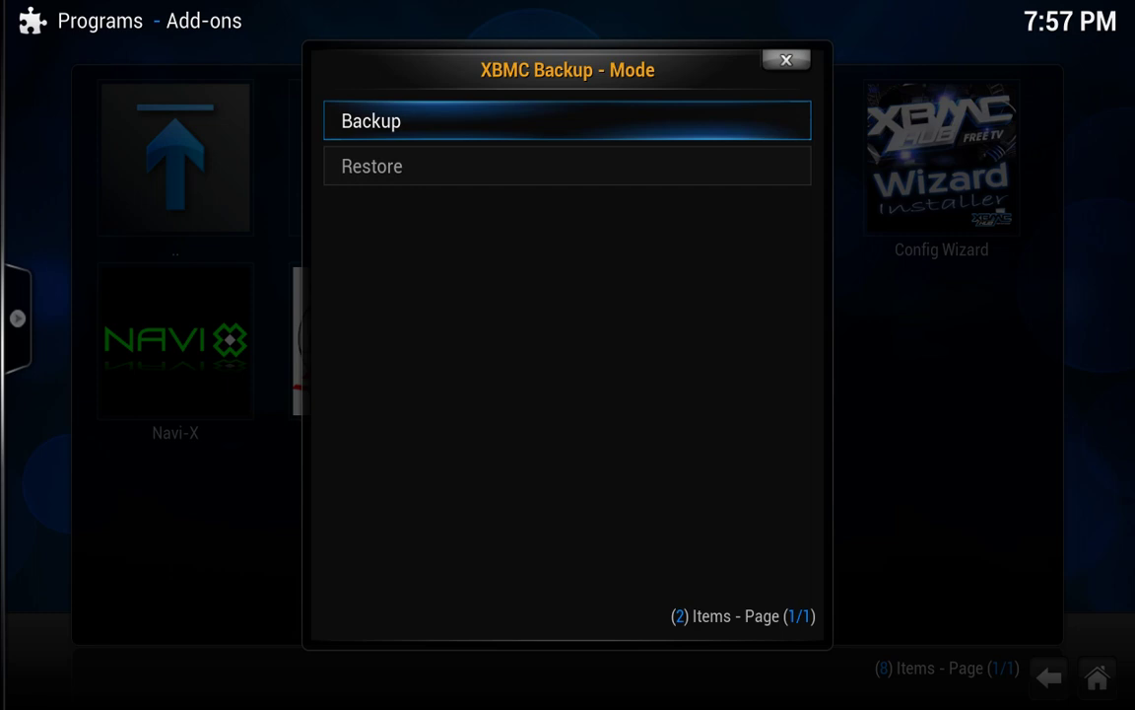
pyautogui.click(454, 118)
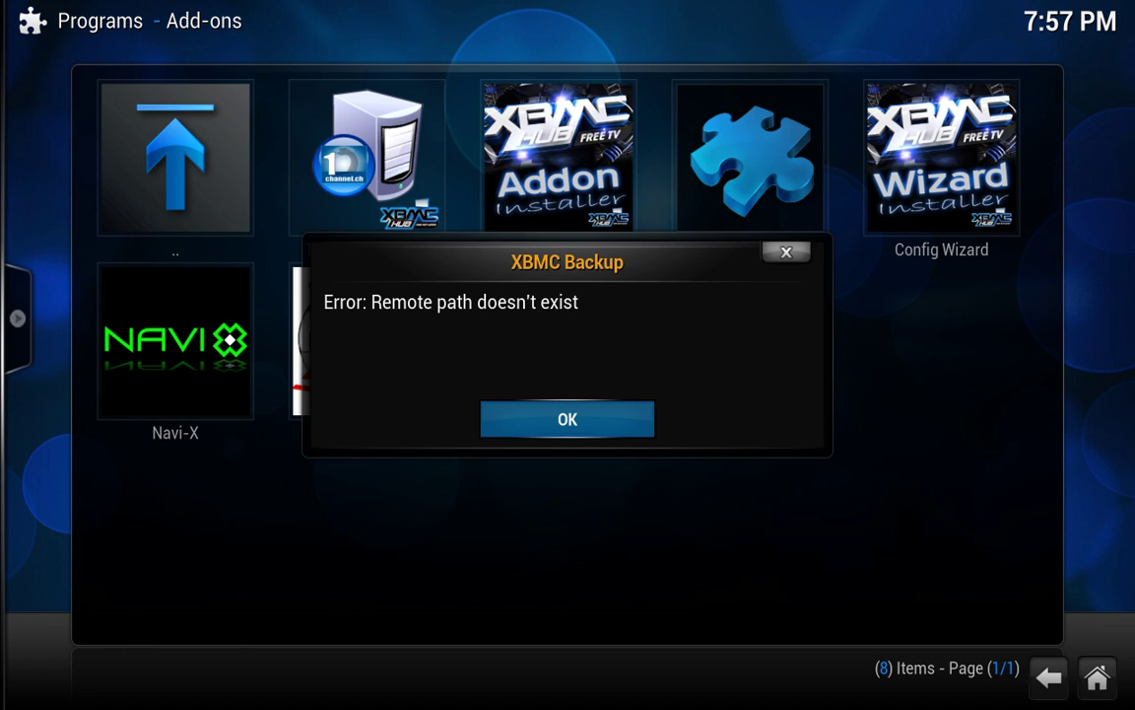
pyautogui.press('Return')
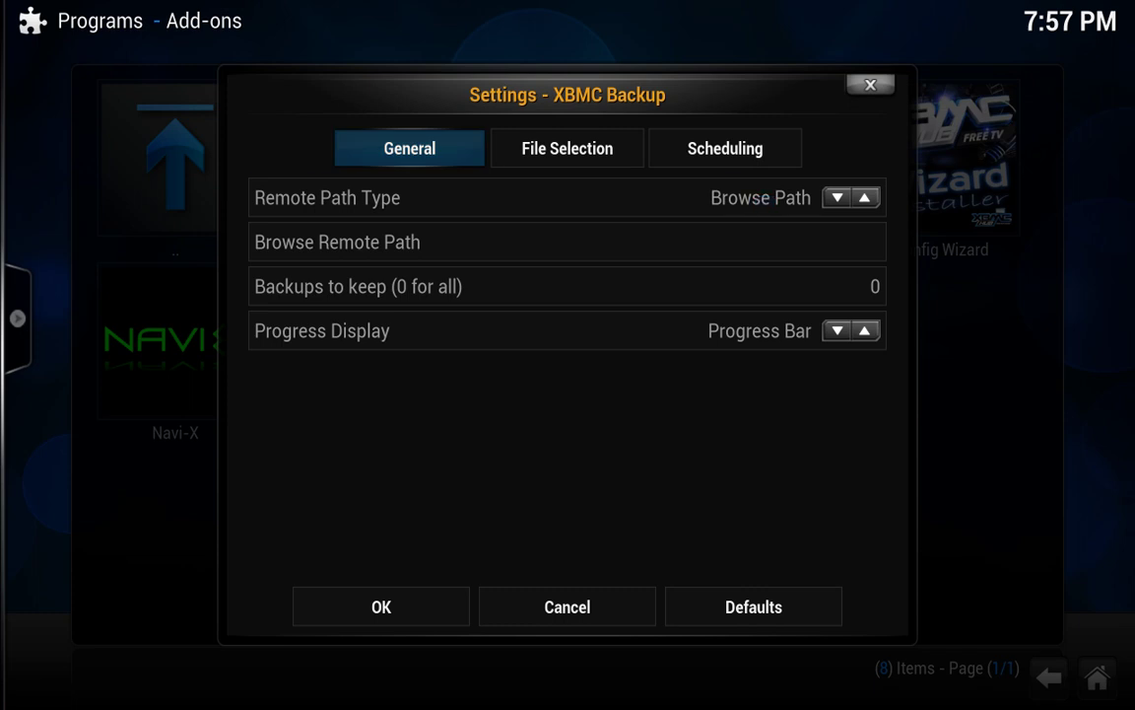
# - Choose the Download folder on external storage as XBMC Backup's remote path, and cancel the settings without saving
pyautogui.click(467, 241)
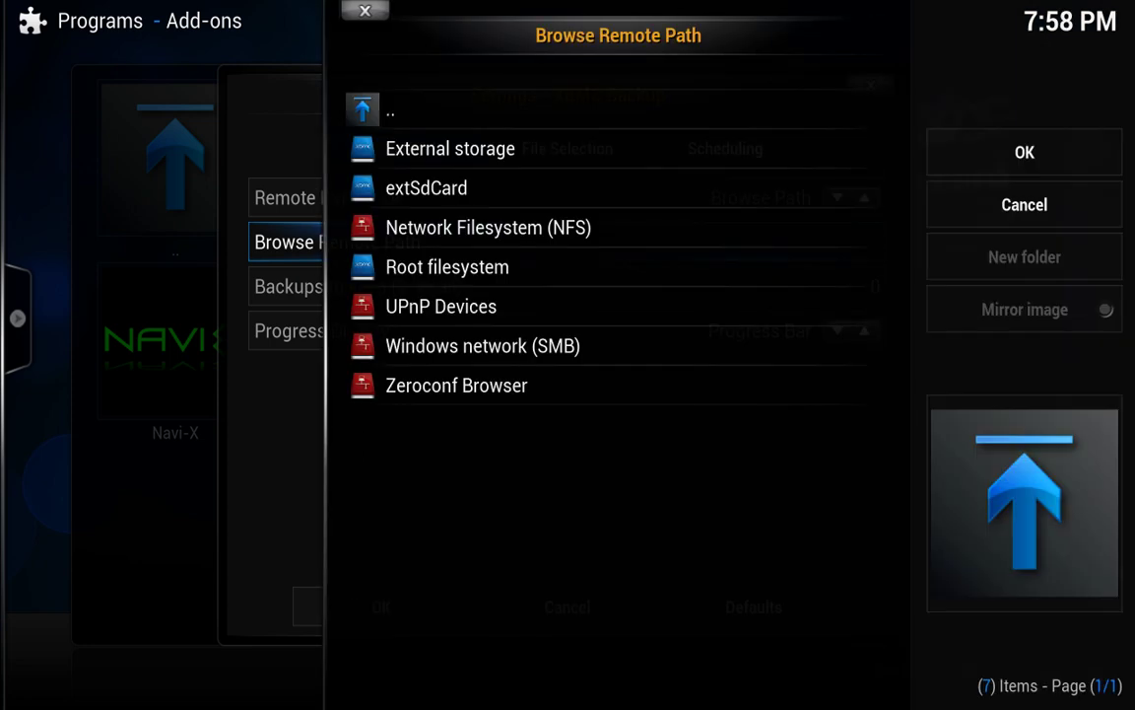
pyautogui.click(529, 148)
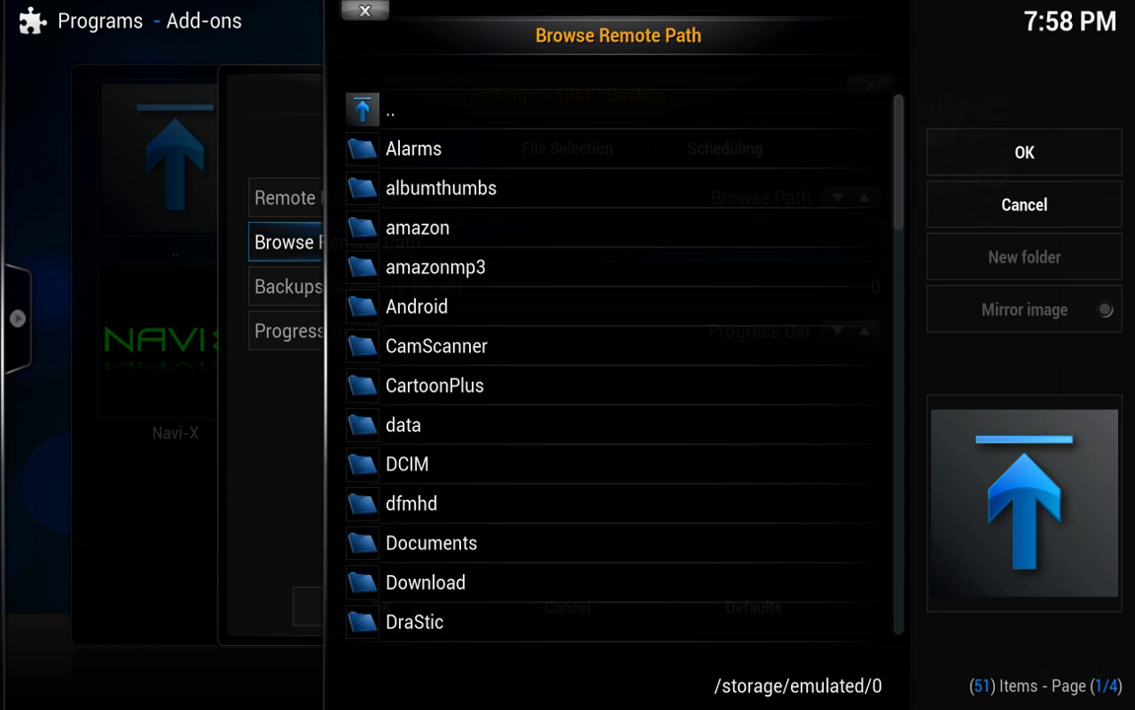
pyautogui.click(533, 589)
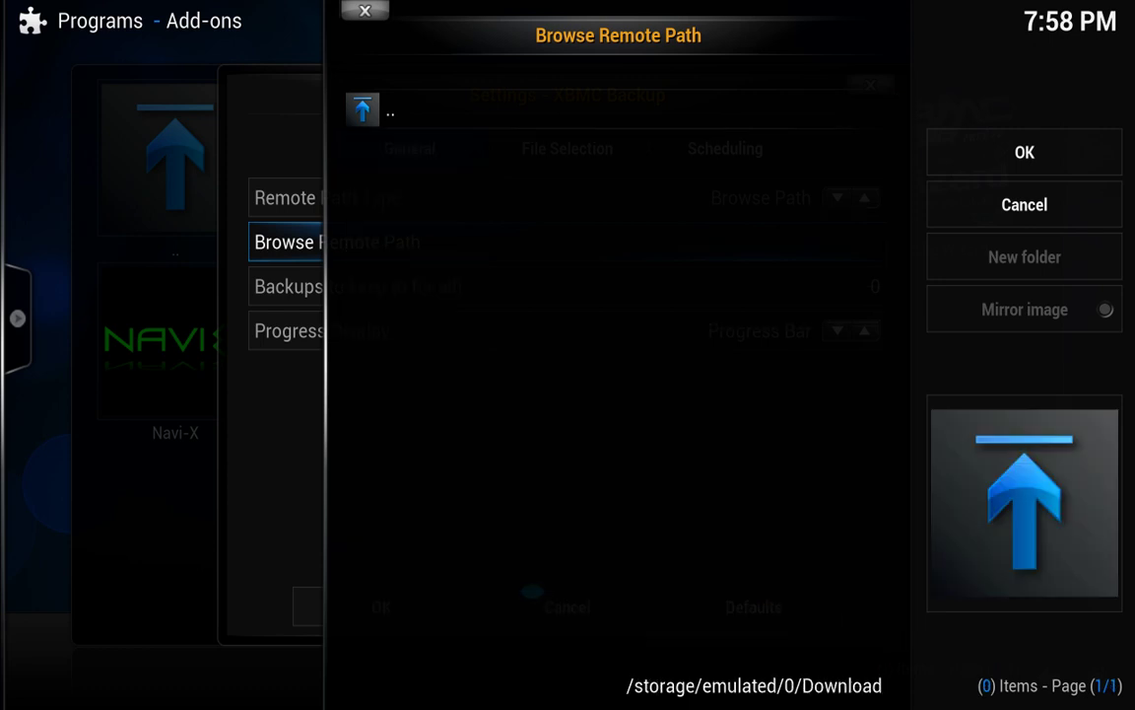
pyautogui.press('Right')
pyautogui.press('Return')
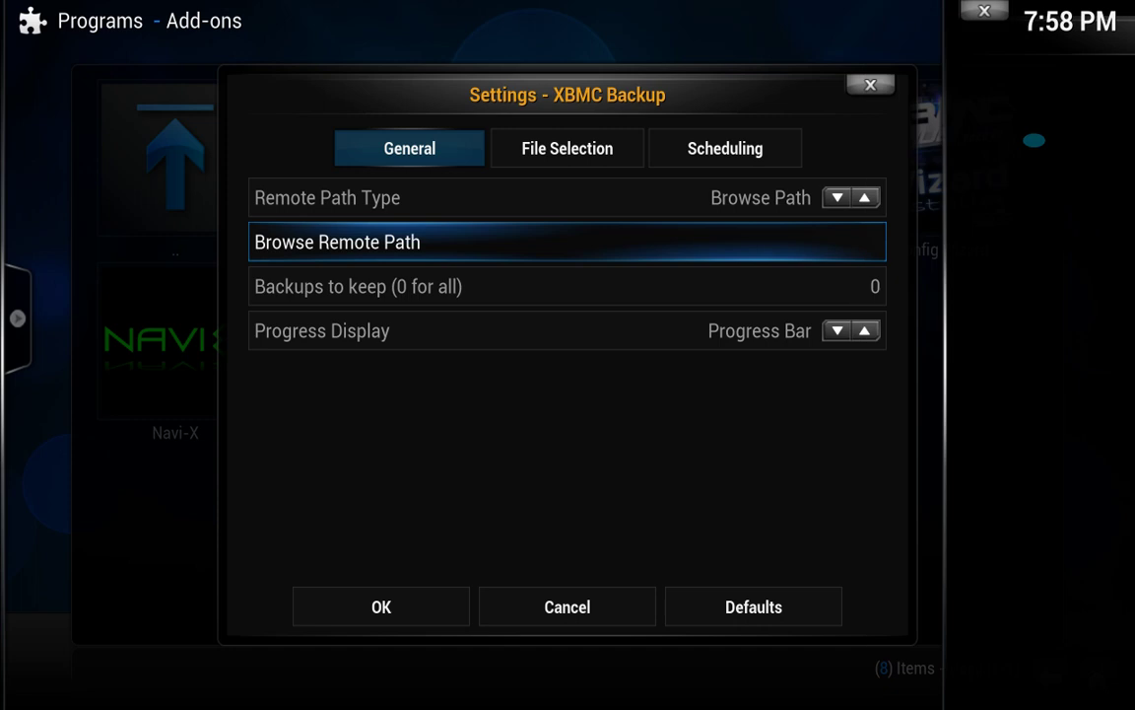
pyautogui.moveTo(385, 582)
pyautogui.mouseDown()
pyautogui.moveTo(394, 613)
pyautogui.moveTo(328, 516)
pyautogui.mouseUp()
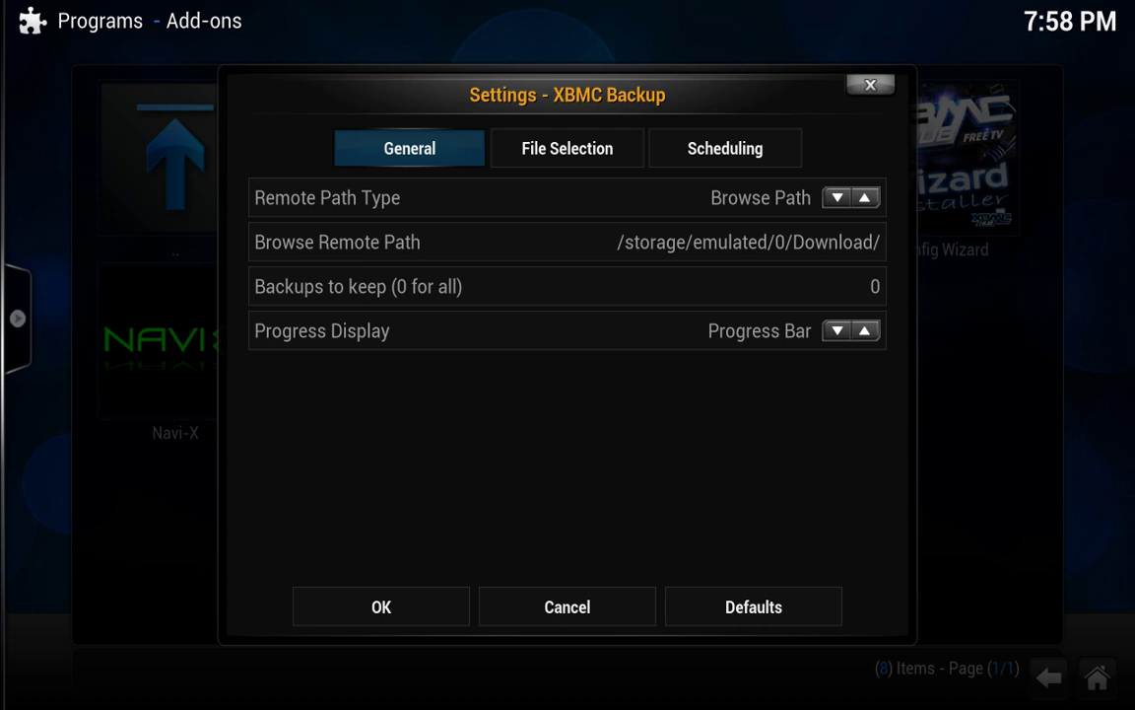
pyautogui.click(550, 619)
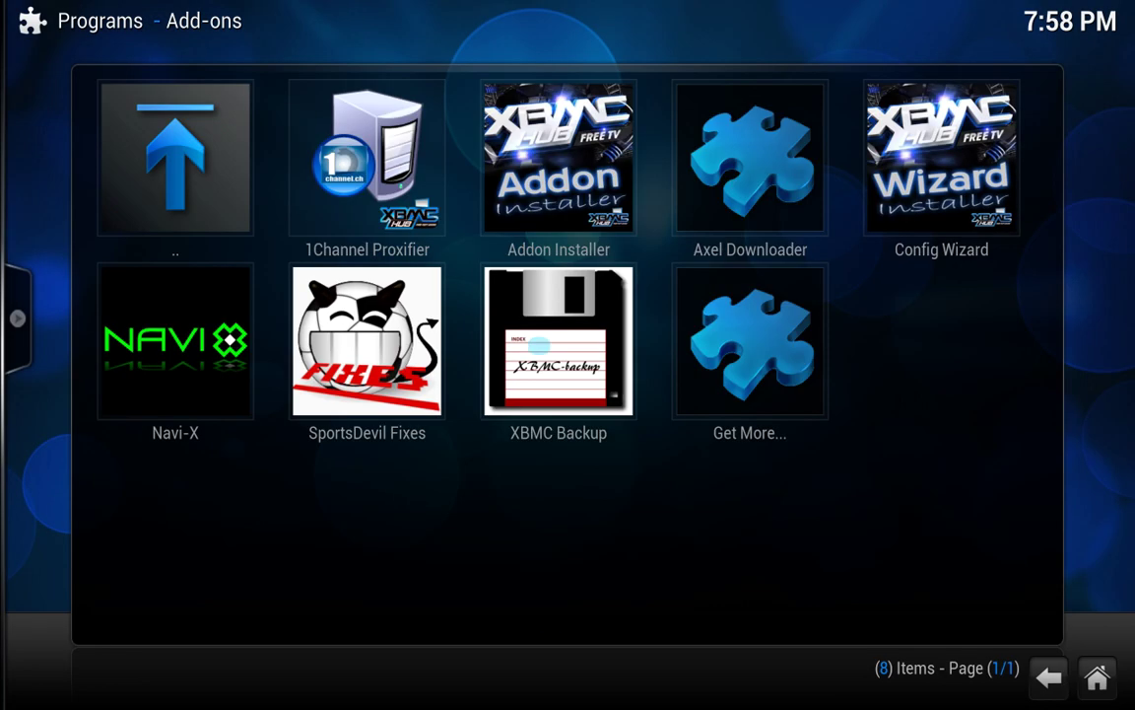
# - Start XBMC Backup in Backup mode again, switch the remote path type to Dropbox, and leave the settings without saving
pyautogui.click(552, 373)
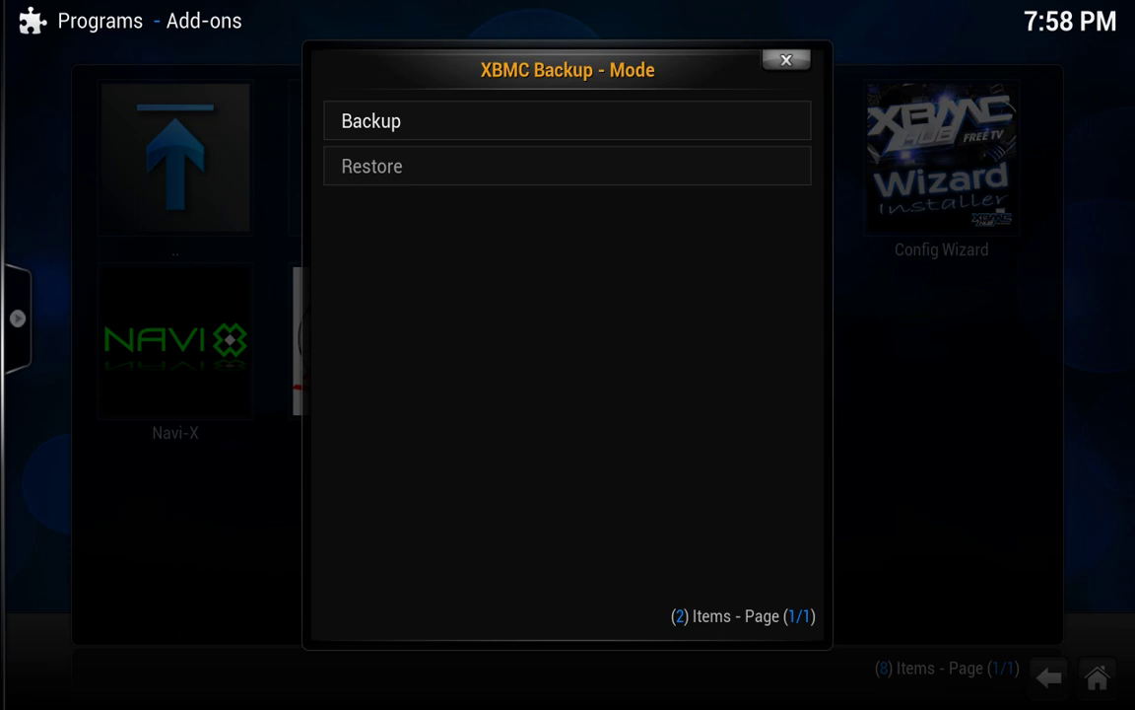
pyautogui.click(370, 120)
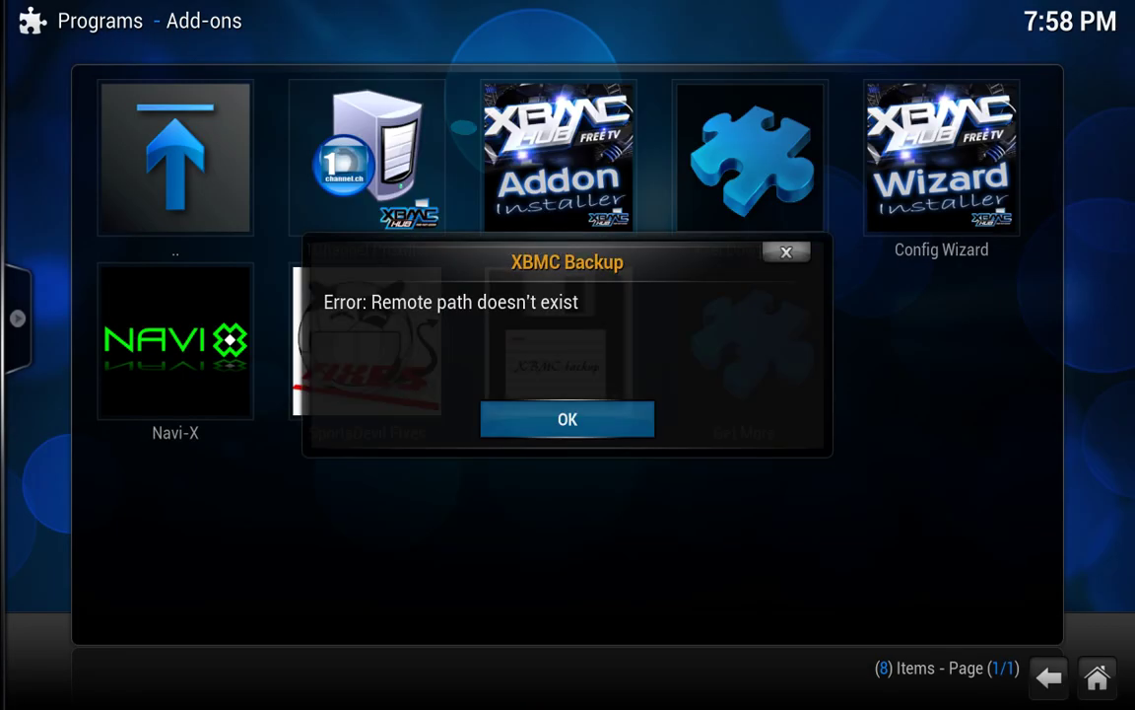
pyautogui.click(461, 412)
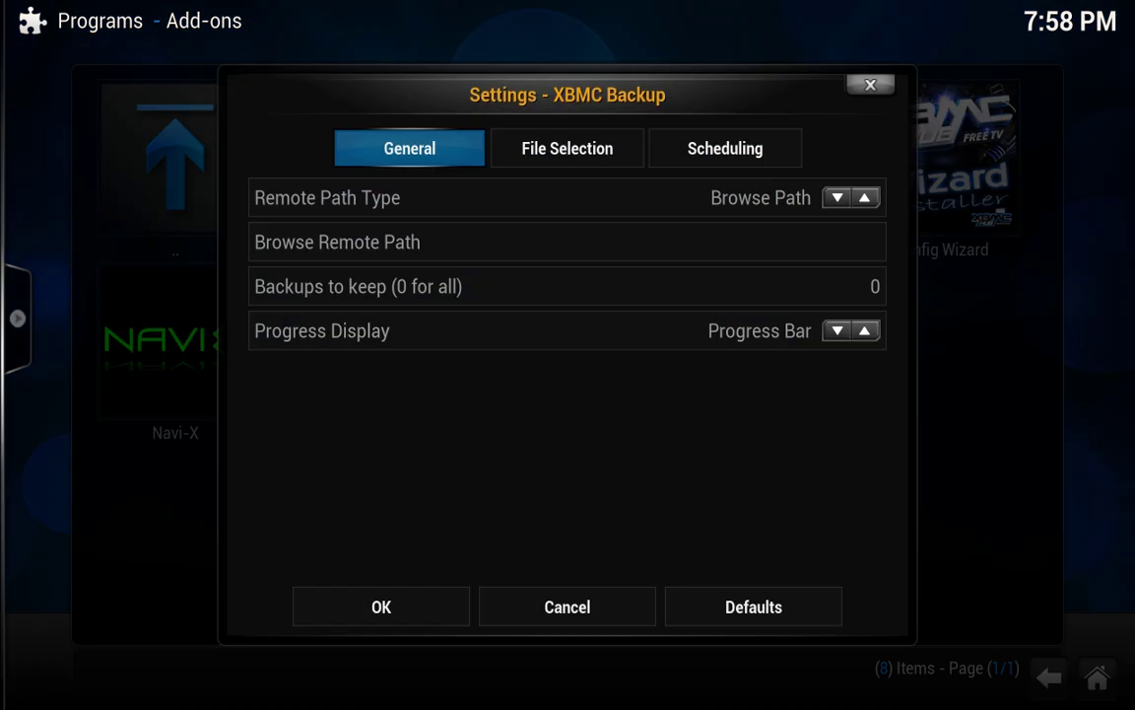
pyautogui.click(837, 198)
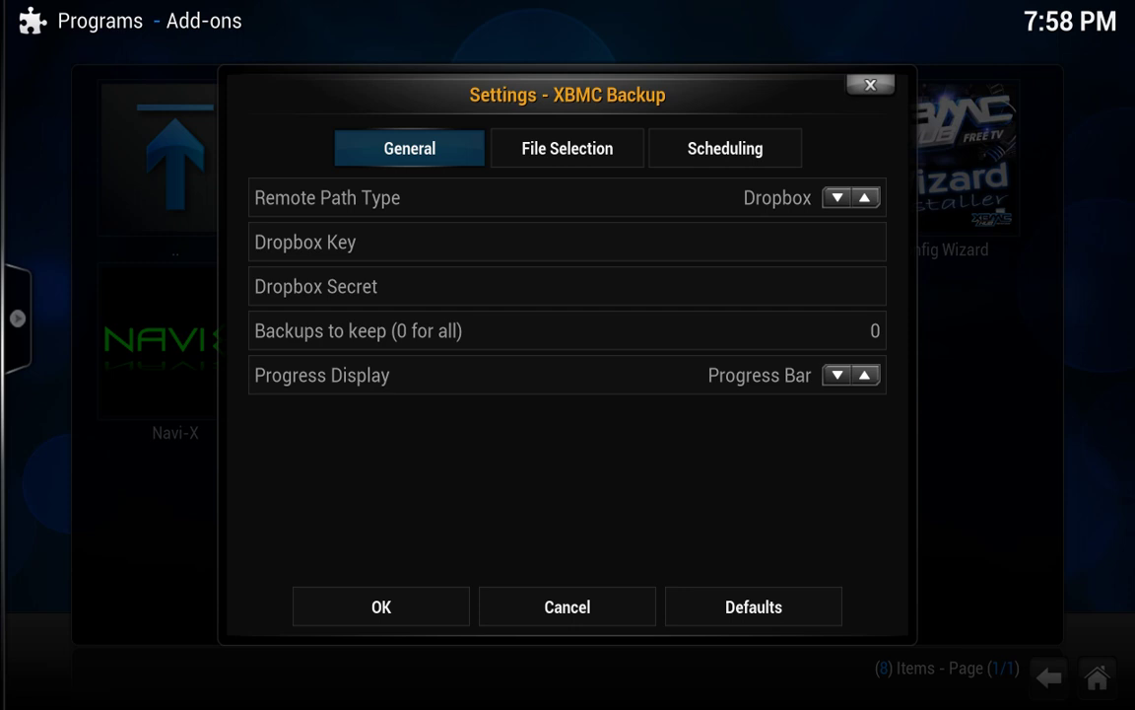
pyautogui.moveTo(399, 239); pyautogui.dragTo(599, 286)
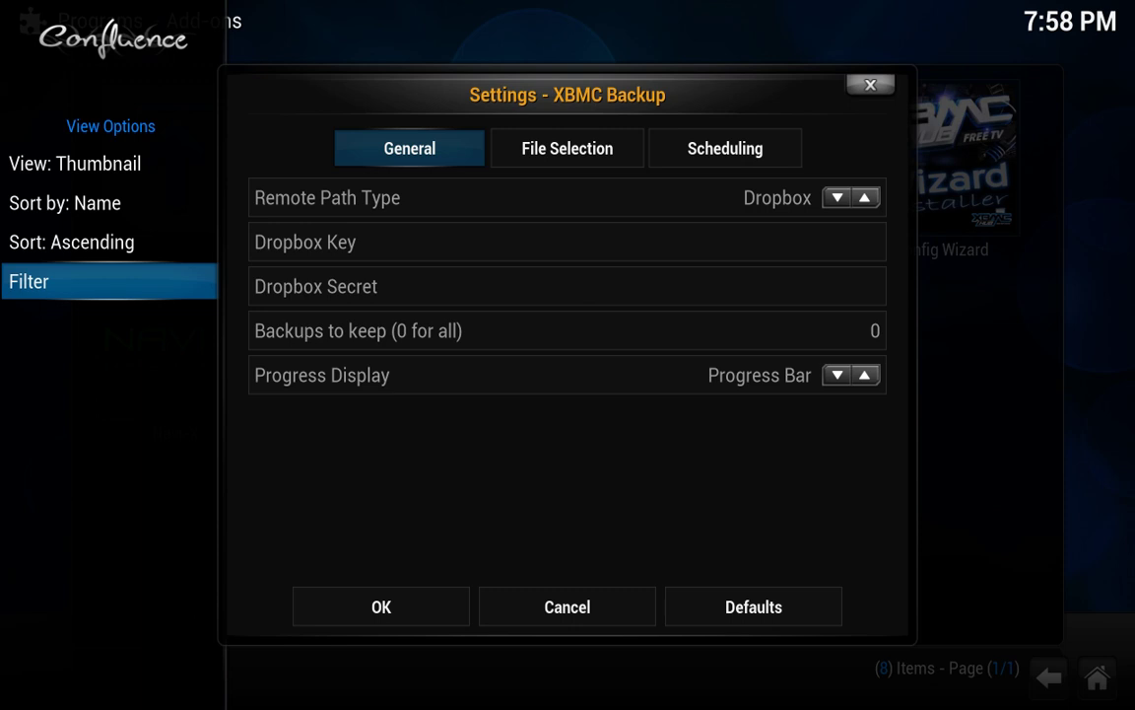
pyautogui.press('Escape')
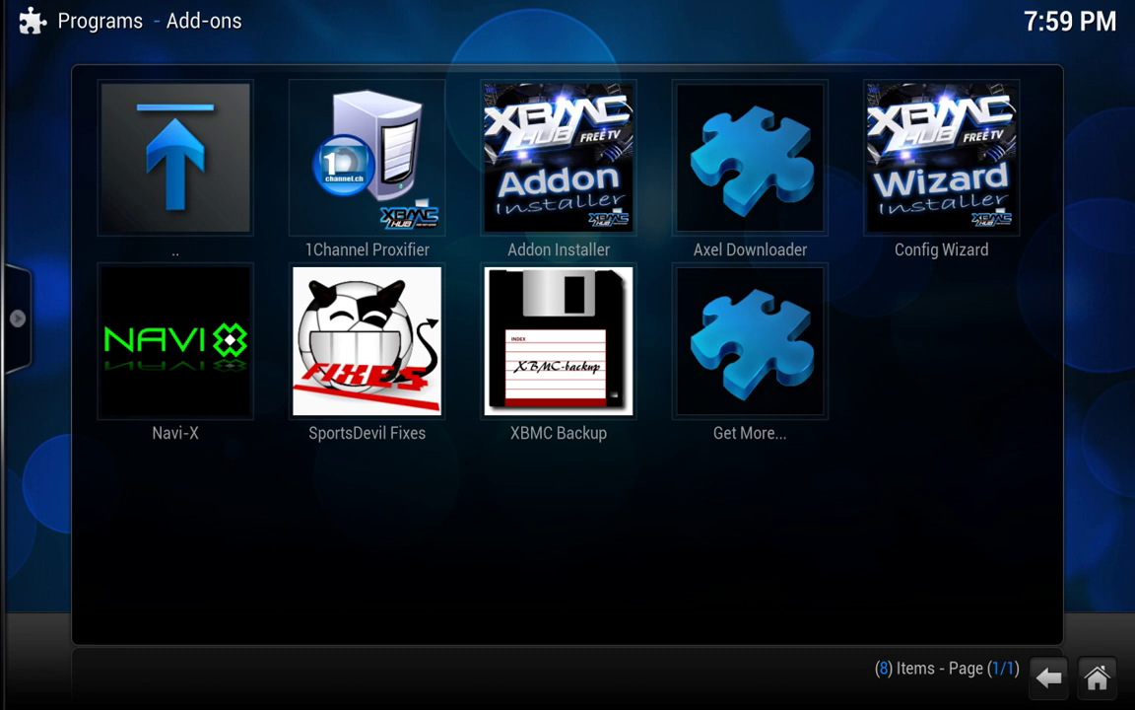
# - Launch the XBMC Backup add-on in Restore mode and proceed to its settings
pyautogui.moveTo(517, 484)
pyautogui.mouseDown()
pyautogui.moveTo(584, 510)
pyautogui.moveTo(438, 495)
pyautogui.moveTo(580, 529)
pyautogui.mouseUp()
pyautogui.click(575, 350)
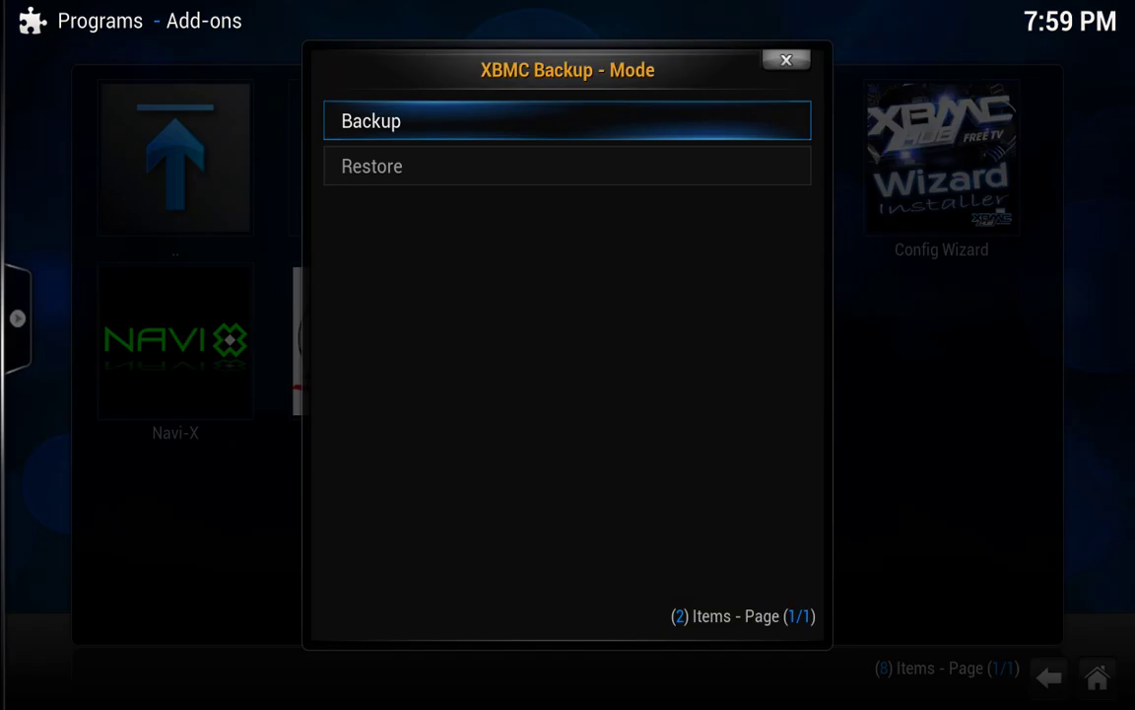
pyautogui.click(567, 166)
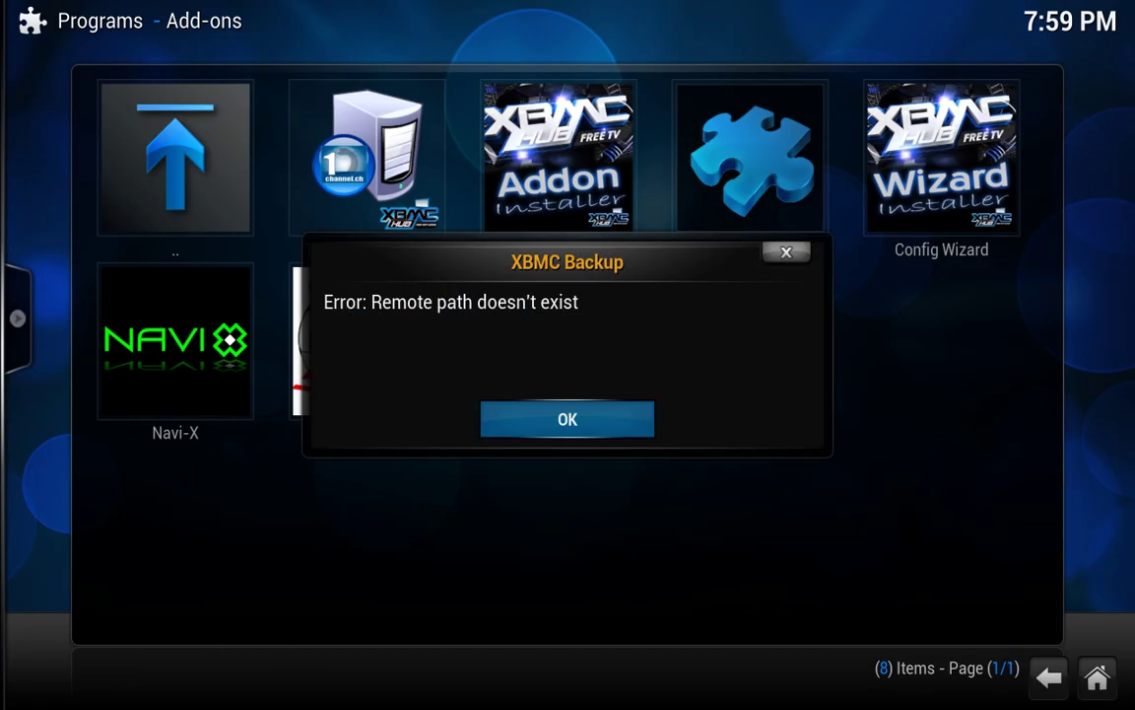
pyautogui.moveTo(324, 350); pyautogui.dragTo(555, 316)
pyautogui.click(565, 419)
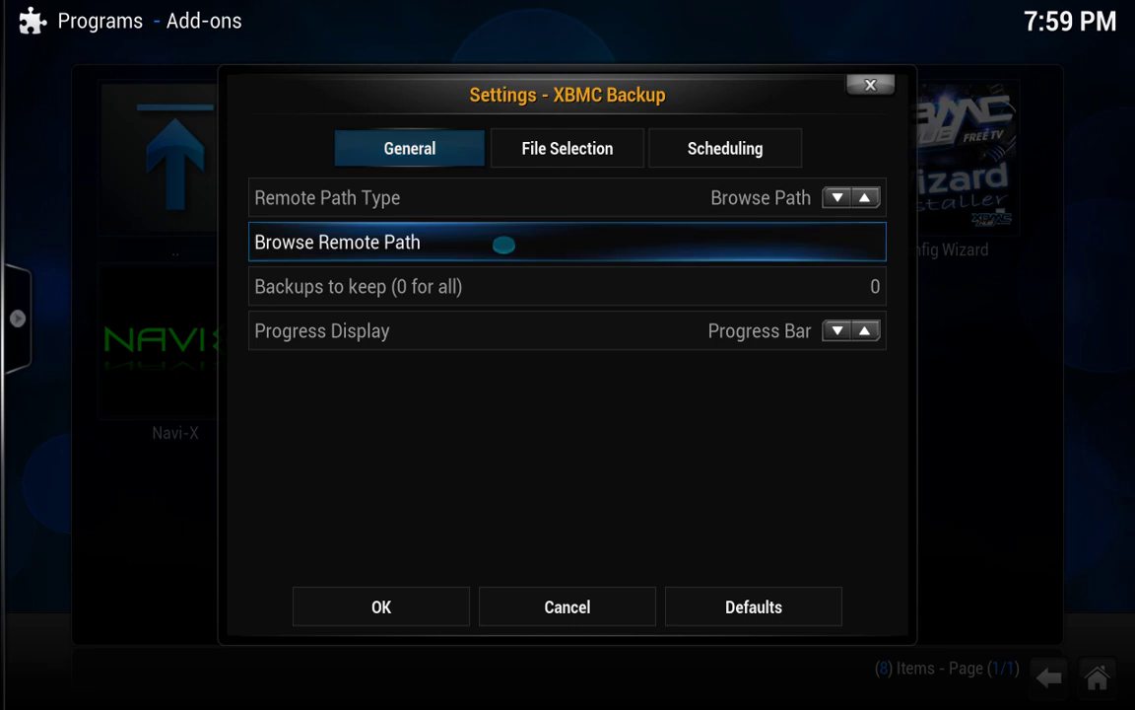
# - Browse the remote path to the Download folder on external storage, and return to the list of storage locations
pyautogui.click(502, 243)
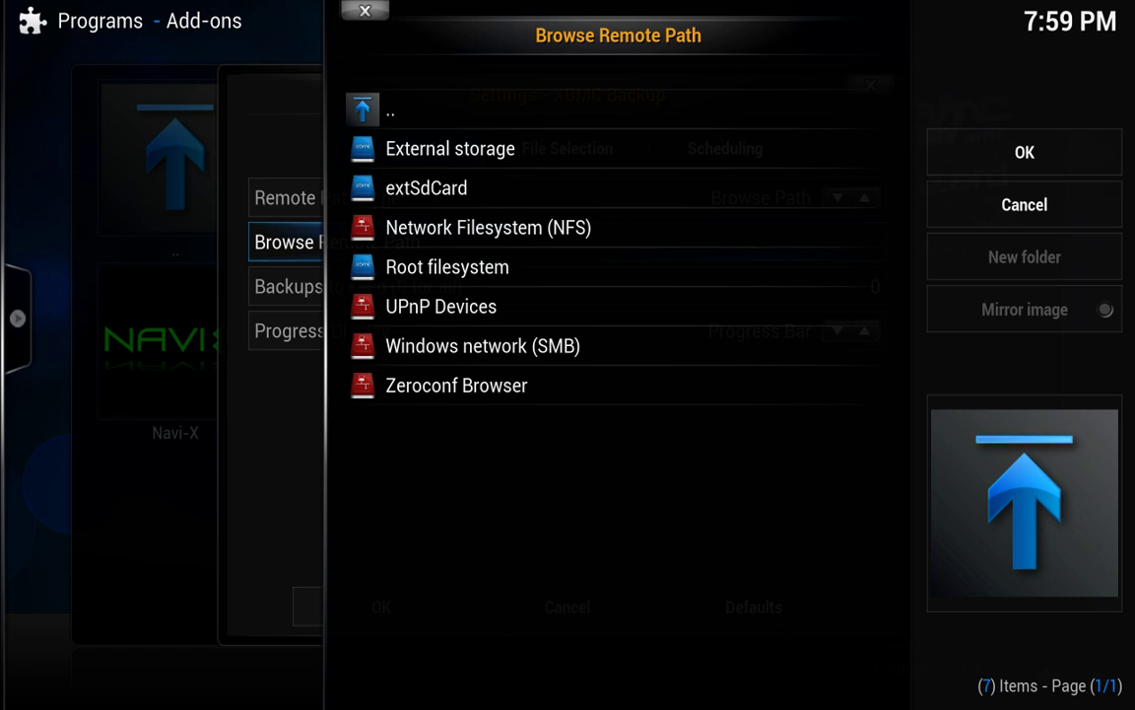
pyautogui.click(554, 149)
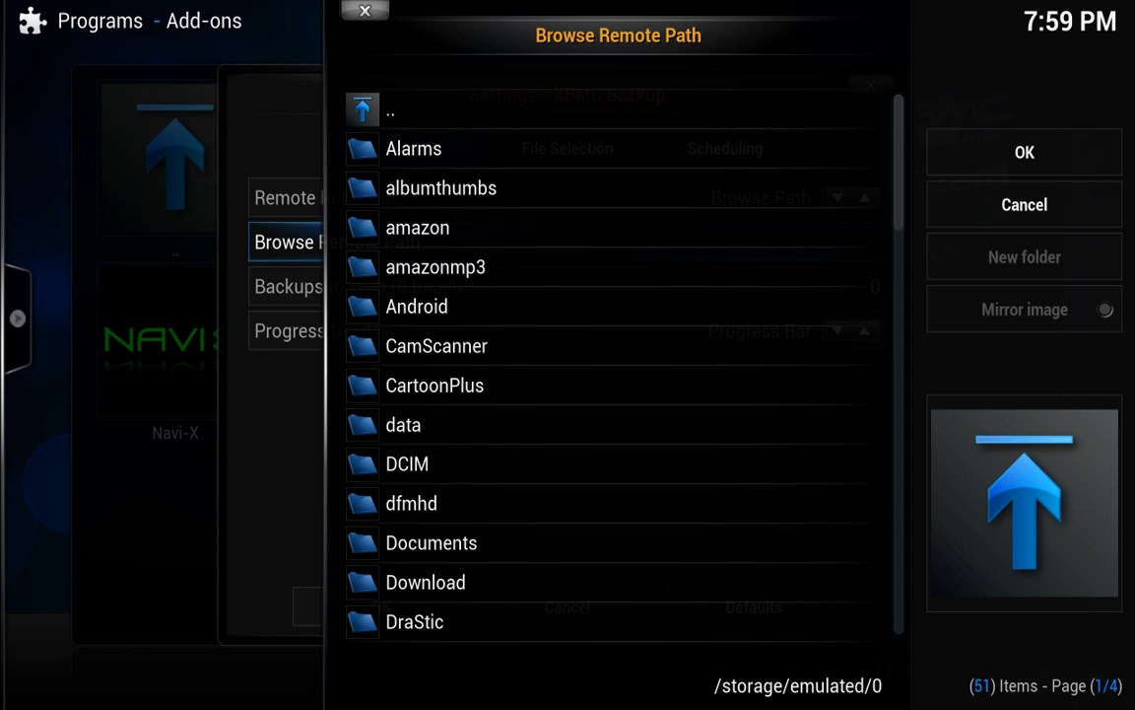
pyautogui.click(484, 582)
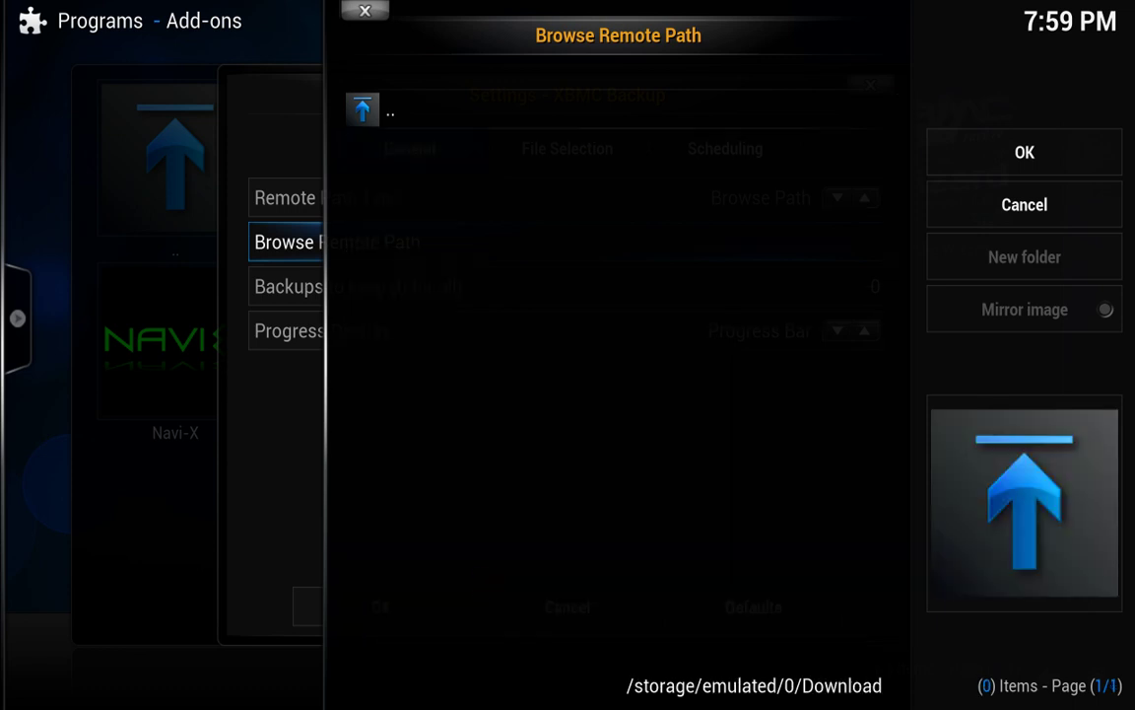
pyautogui.click(483, 111)
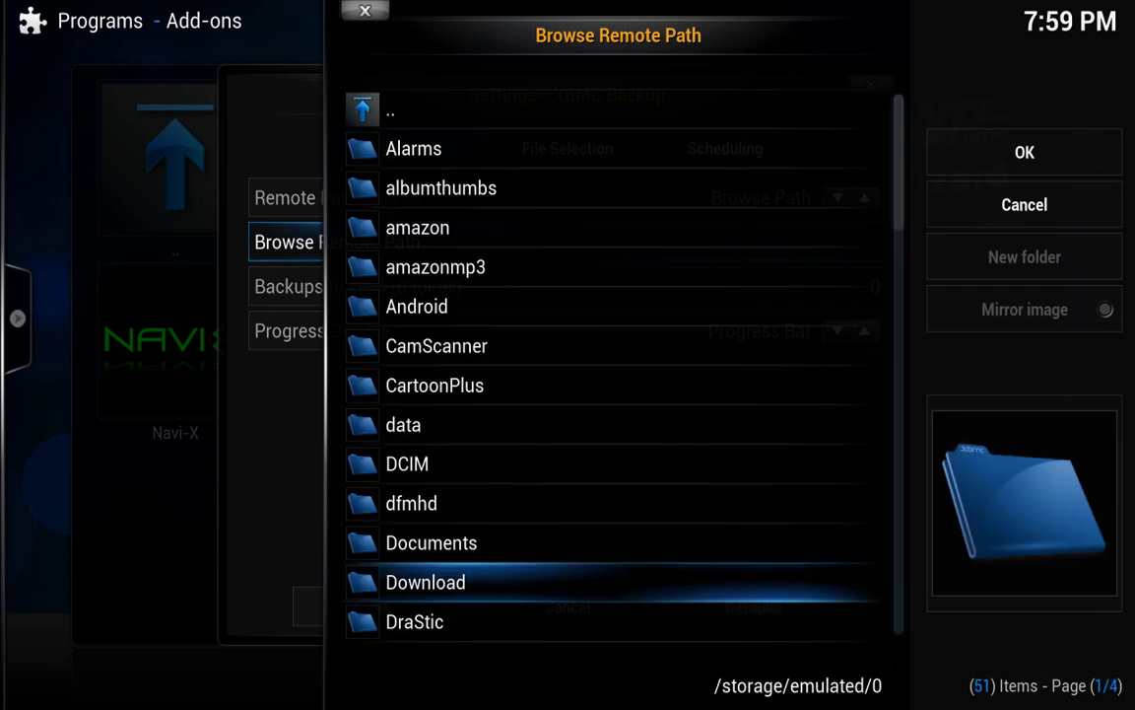
pyautogui.click(483, 112)
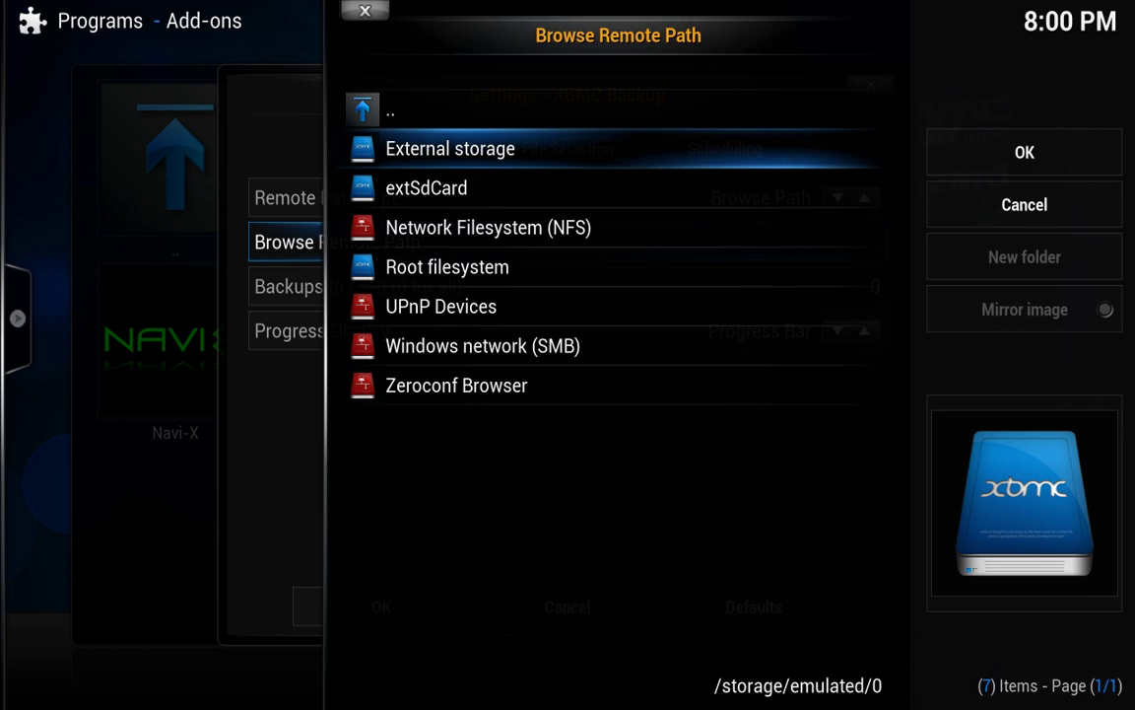
# - Open external storage's Download folder again as the restore location, and leave the path browser and settings without saving
pyautogui.click(514, 150)
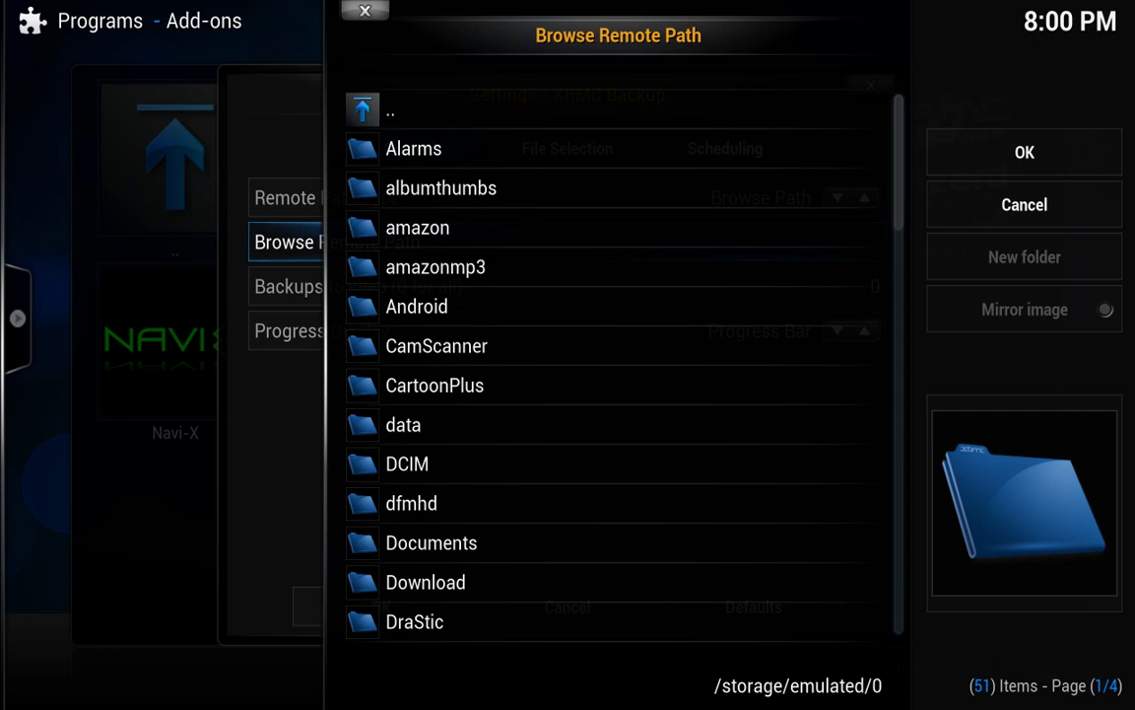
pyautogui.click(494, 582)
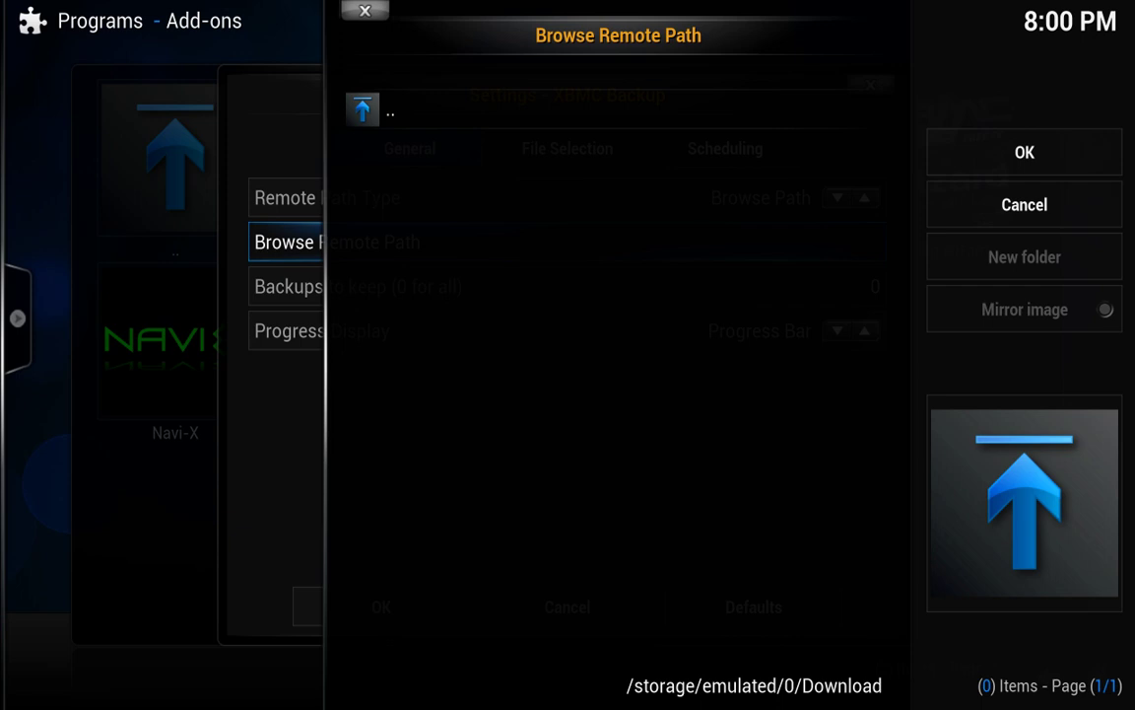
pyautogui.press('BackSpace')
pyautogui.press('BackSpace')
pyautogui.press('BackSpace')
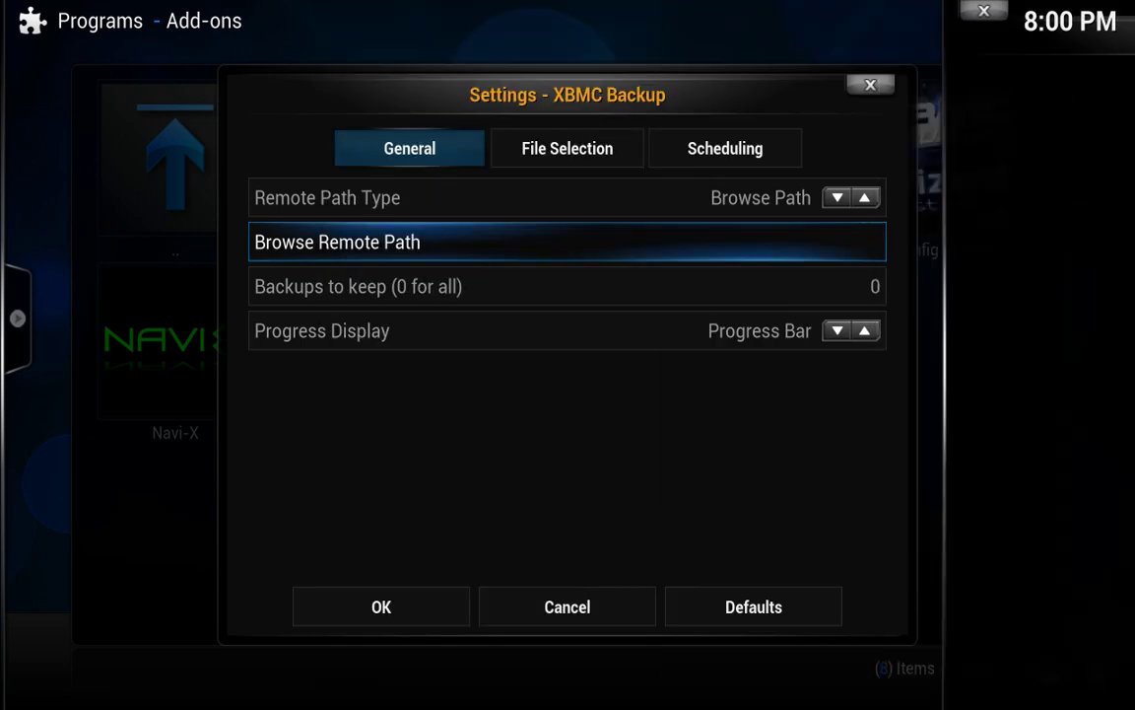
pyautogui.press('BackSpace')
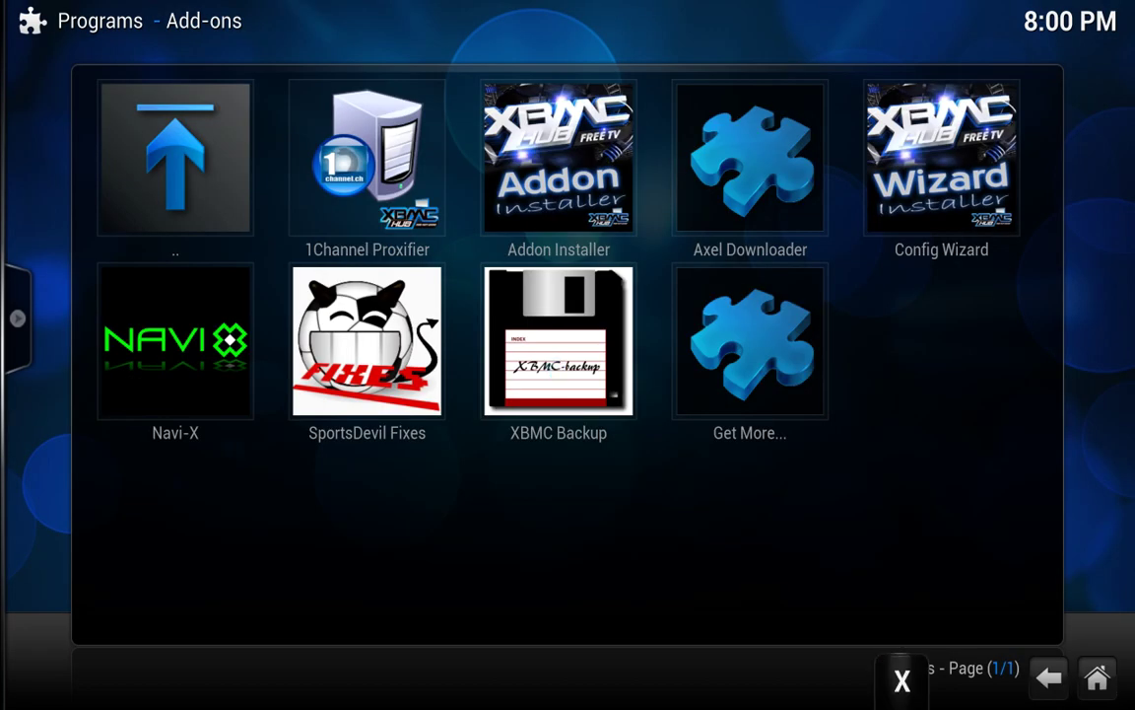
# - Start XBMC Backup in Backup mode and browse its remote path to the Download folder on external storage
pyautogui.press('Return')
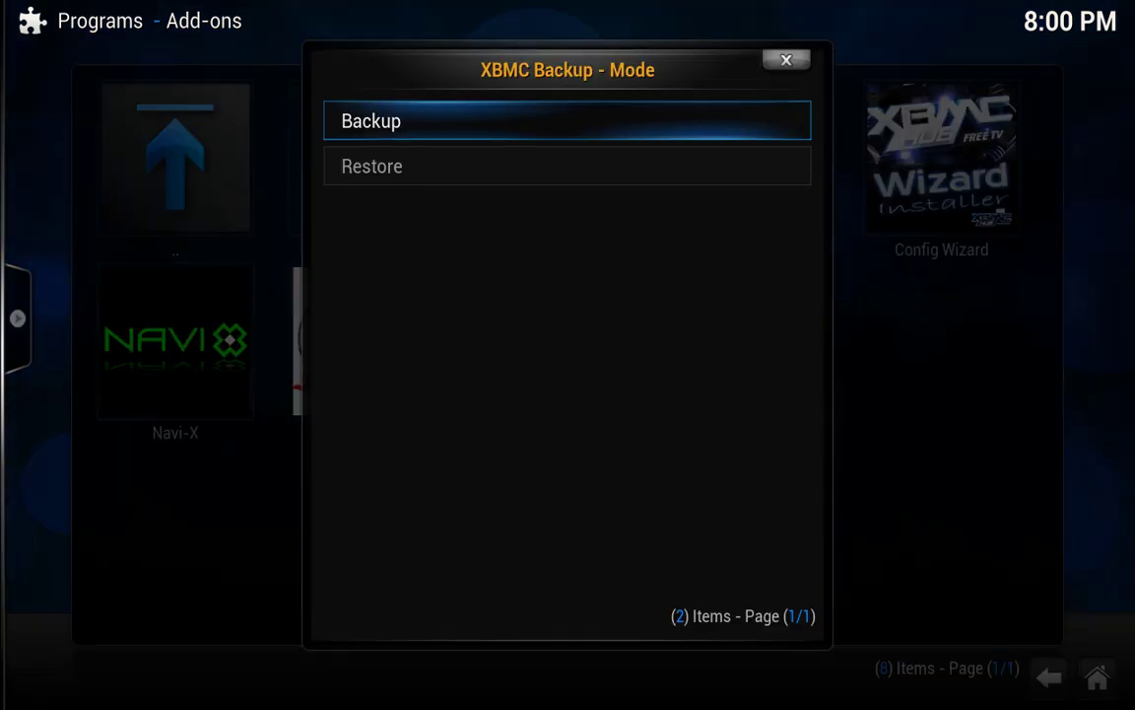
pyautogui.press('Return')
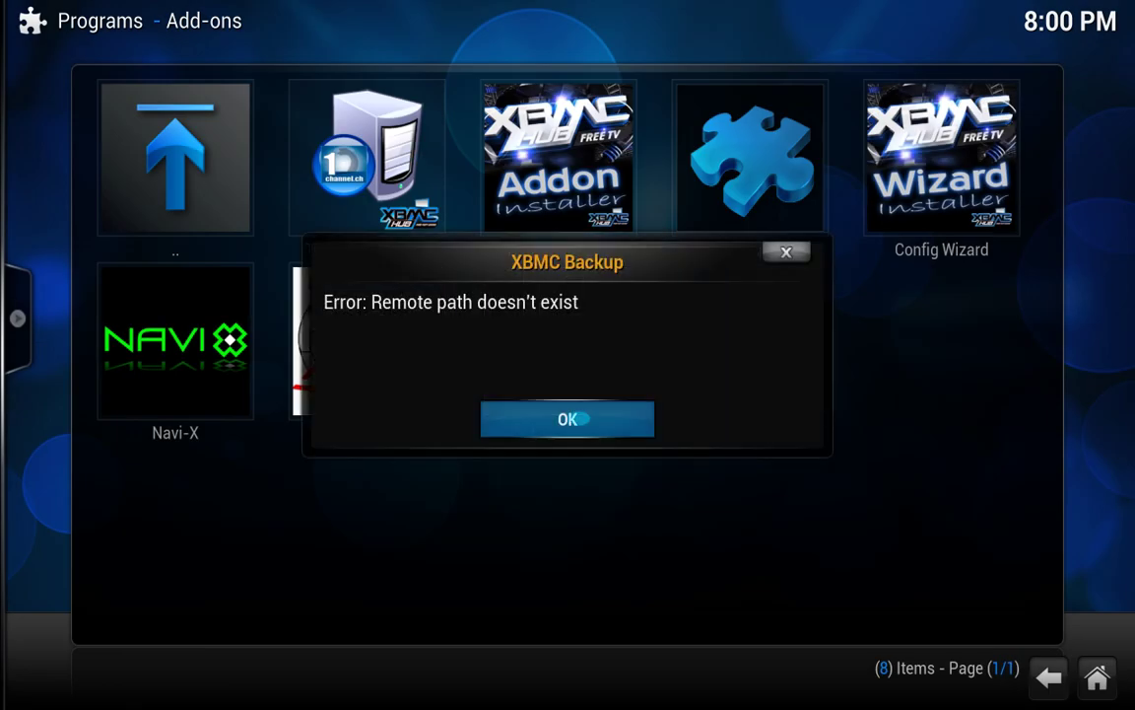
pyautogui.press('Return')
pyautogui.click(439, 241)
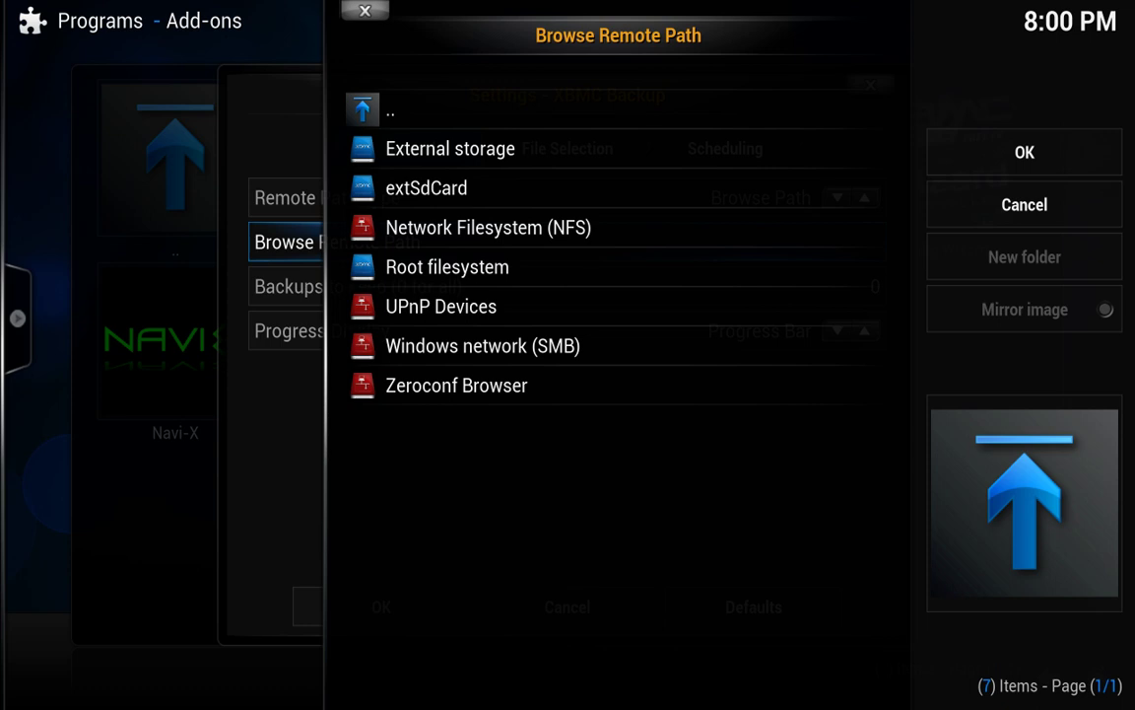
pyautogui.click(489, 149)
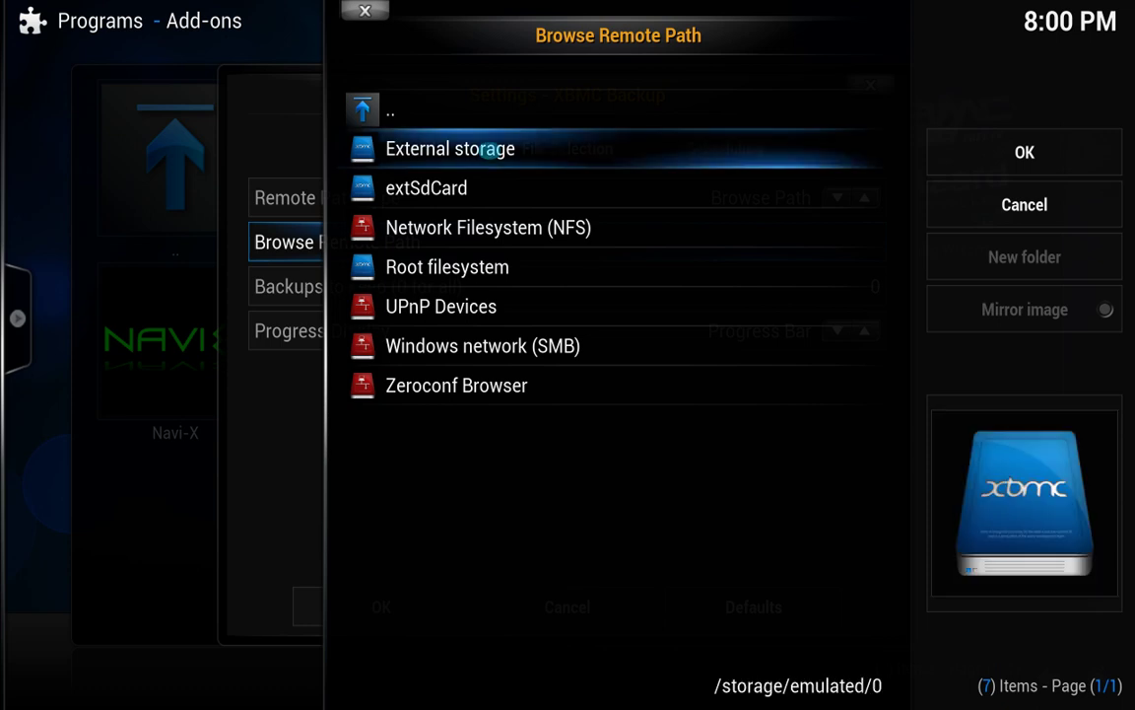
pyautogui.click(494, 582)
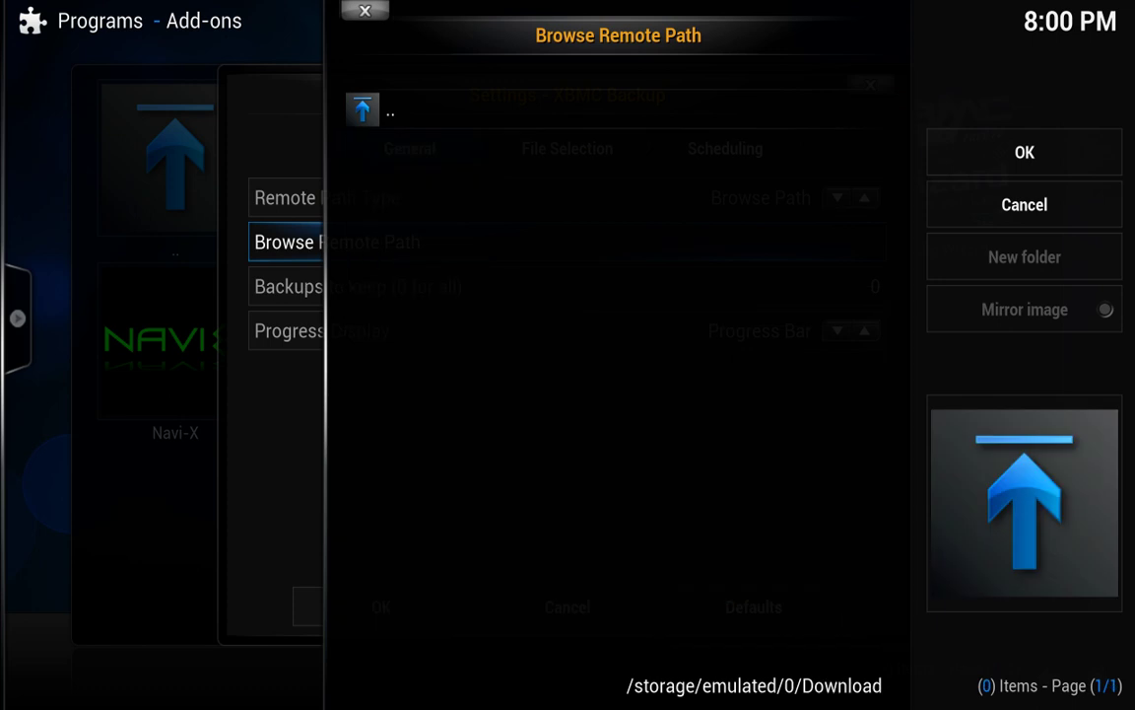
# - Back out of the remote path browser and the settings without saving, and exit the Program Add-ons
pyautogui.press('BackSpace')
pyautogui.press('BackSpace')
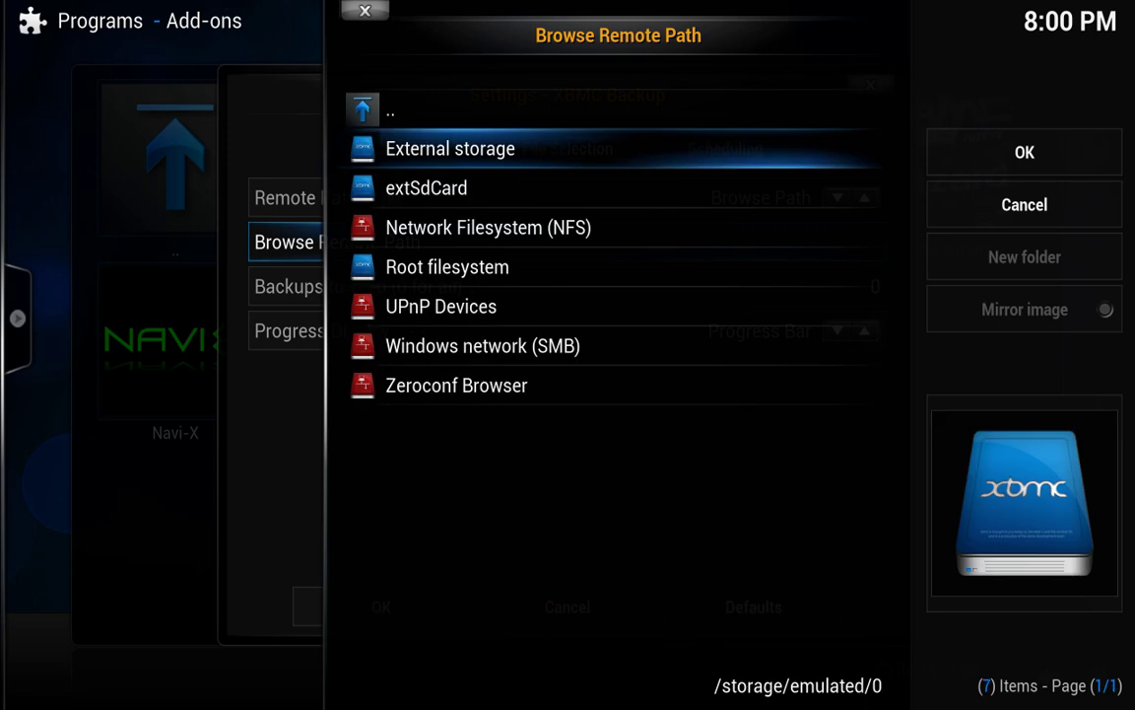
pyautogui.press('BackSpace')
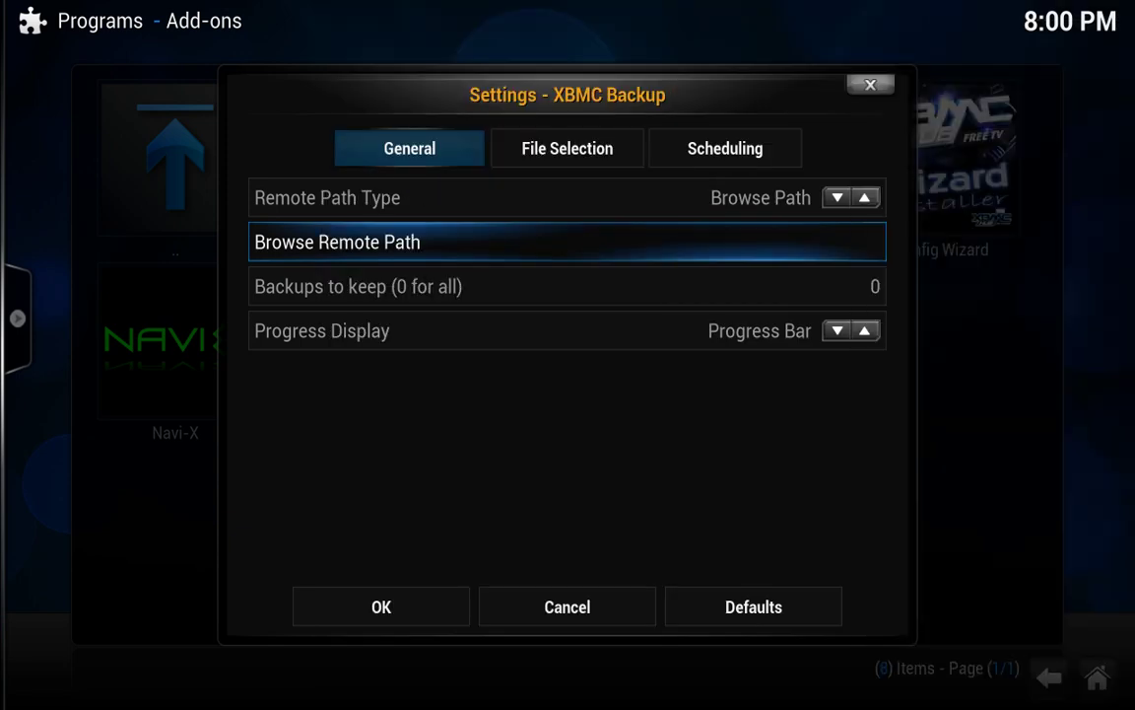
pyautogui.press('BackSpace')
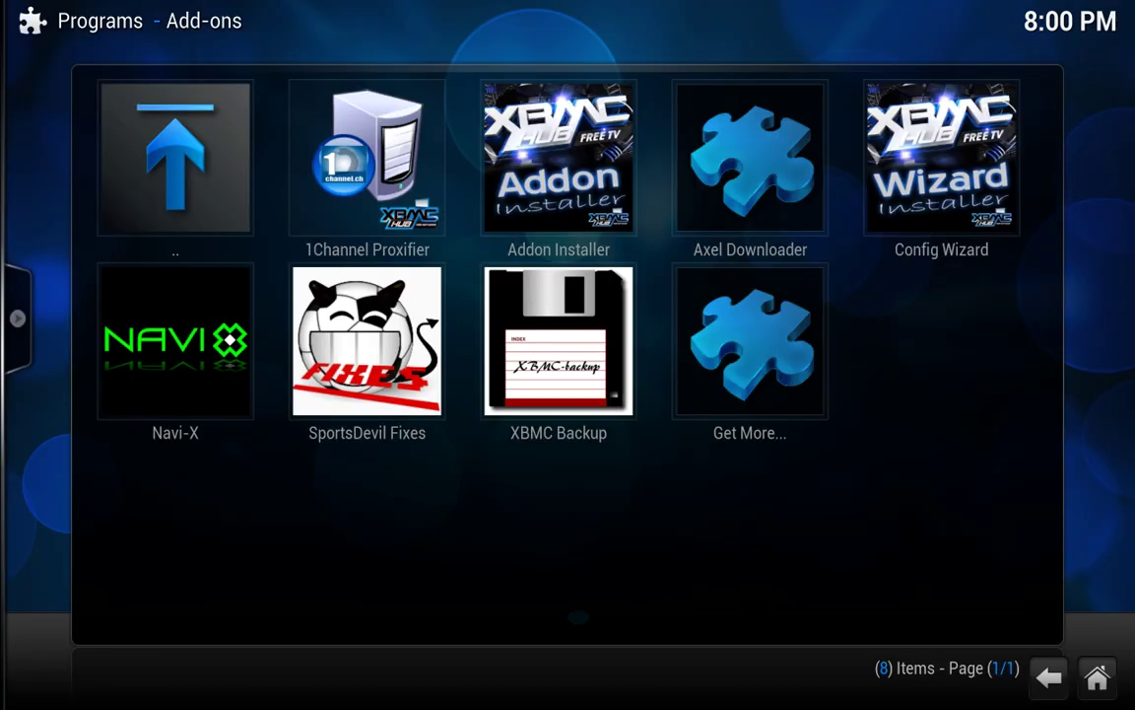
pyautogui.press('BackSpace')
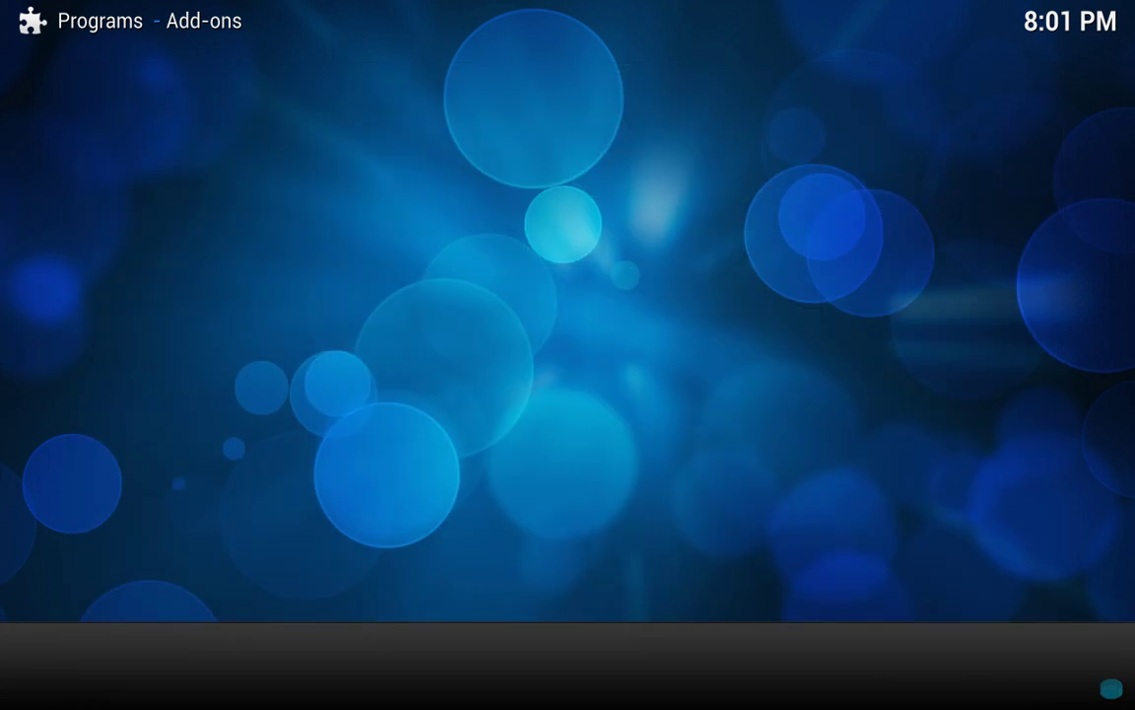